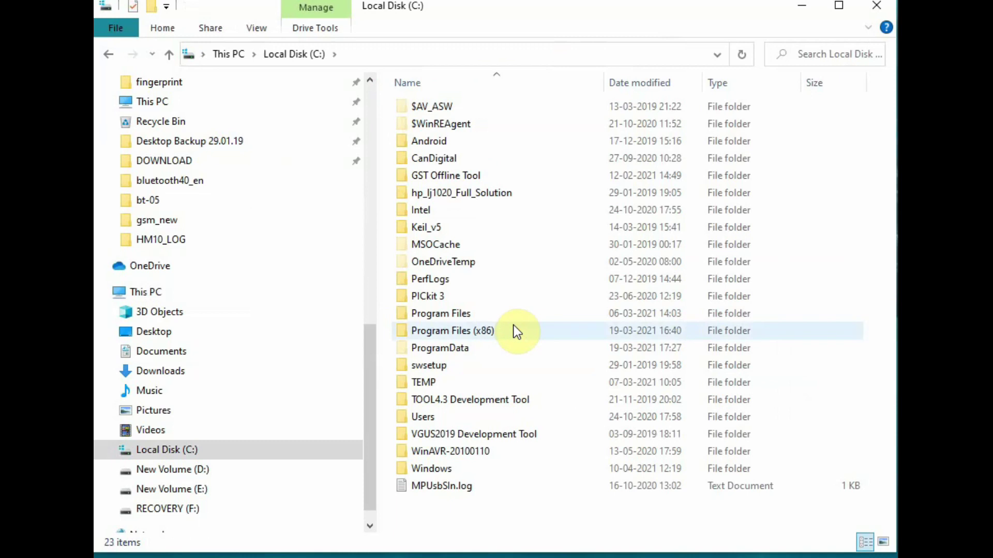
Step: Browse to Users\HP, turn on hidden items, and open the AppData folder
{"action": "double_click", "coordinate": [471, 417]}
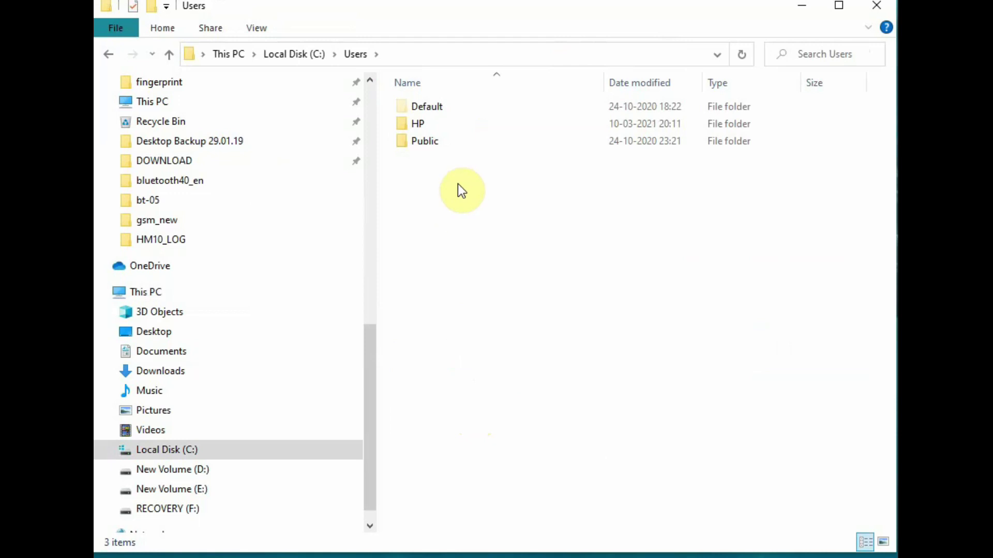
{"action": "double_click", "coordinate": [473, 128]}
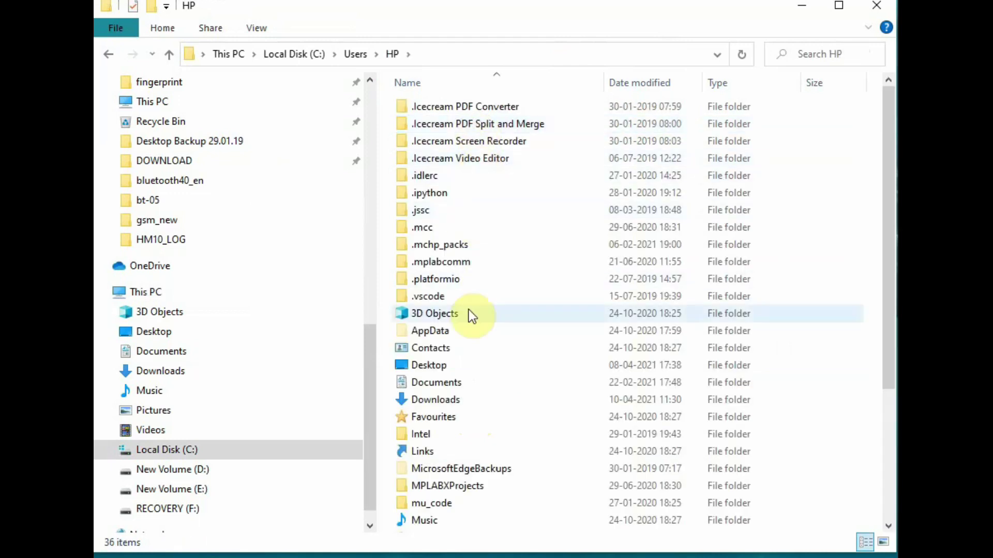
{"action": "left_click", "coordinate": [434, 337]}
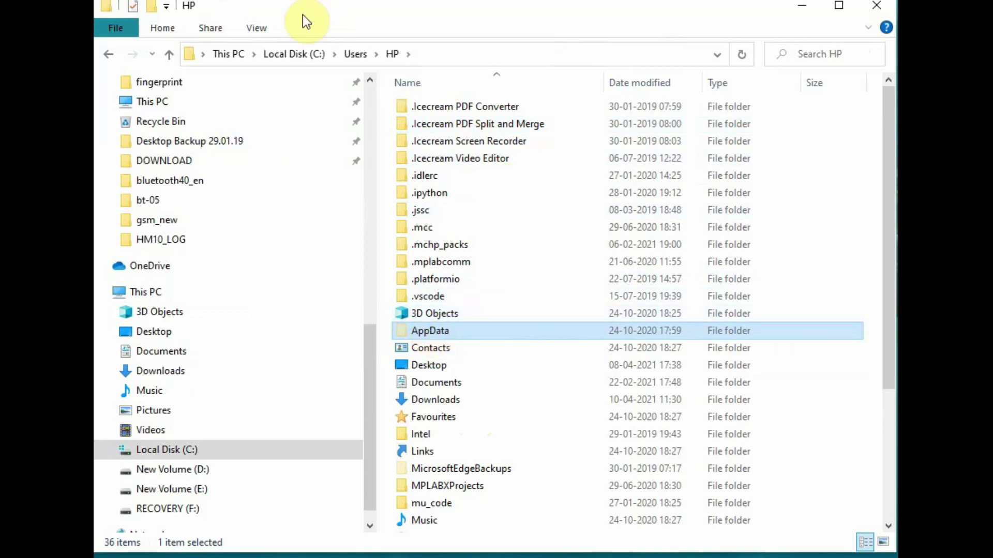
{"action": "left_click", "coordinate": [255, 28]}
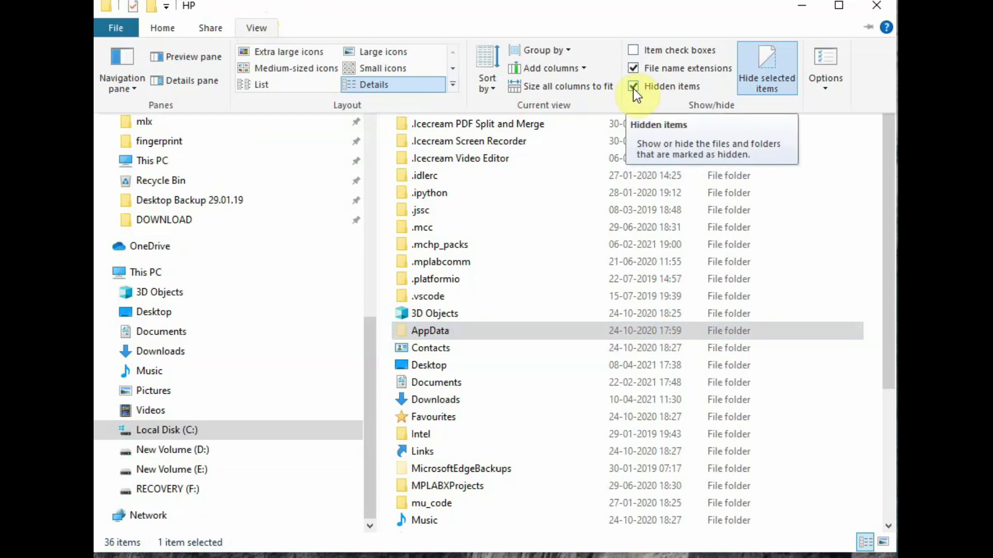
{"action": "left_click", "coordinate": [445, 330]}
{"action": "left_click", "coordinate": [445, 330]}
{"action": "double_click", "coordinate": [403, 329]}
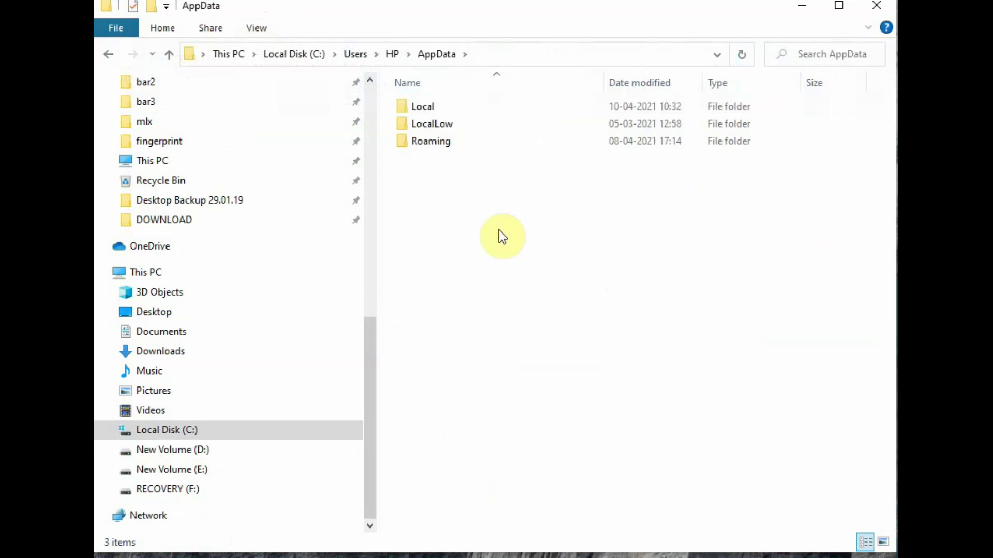
Step: Open Local and browse into Arduino15\packages
{"action": "double_click", "coordinate": [429, 105]}
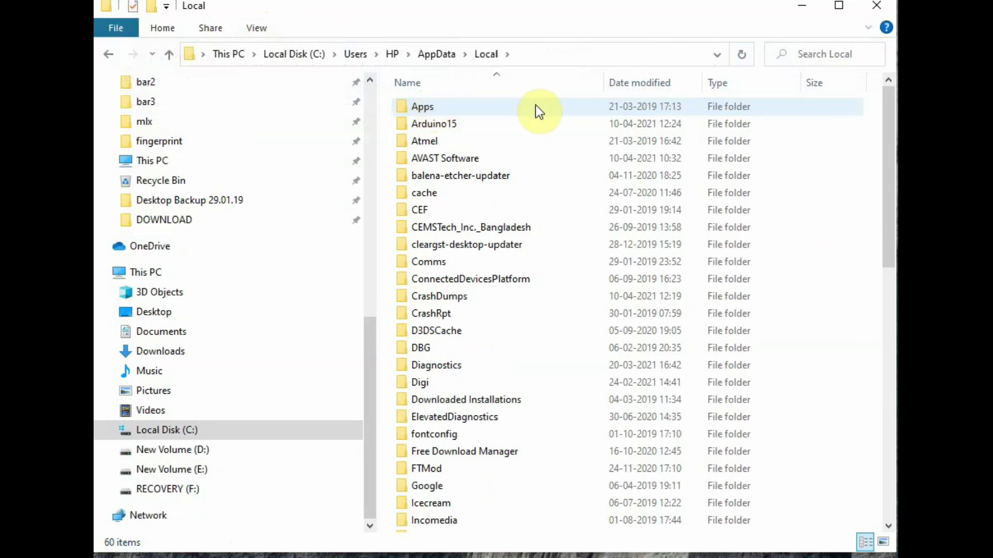
{"action": "left_click", "coordinate": [456, 123]}
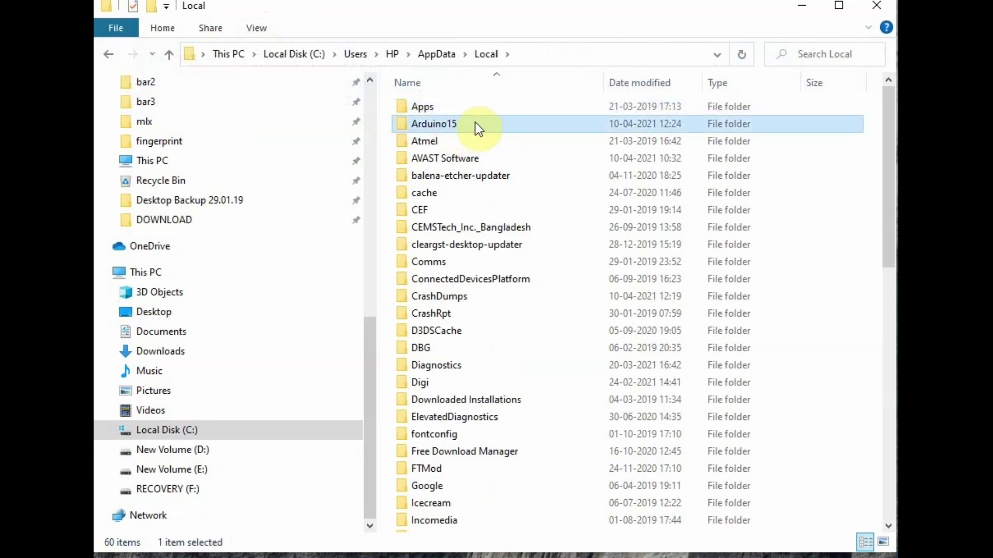
{"action": "double_click", "coordinate": [469, 123]}
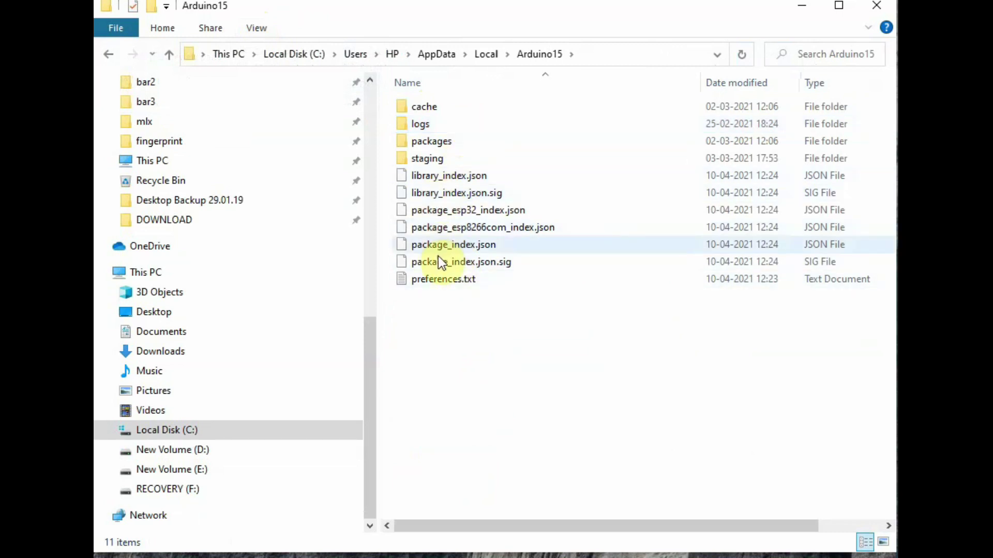
{"action": "double_click", "coordinate": [436, 144]}
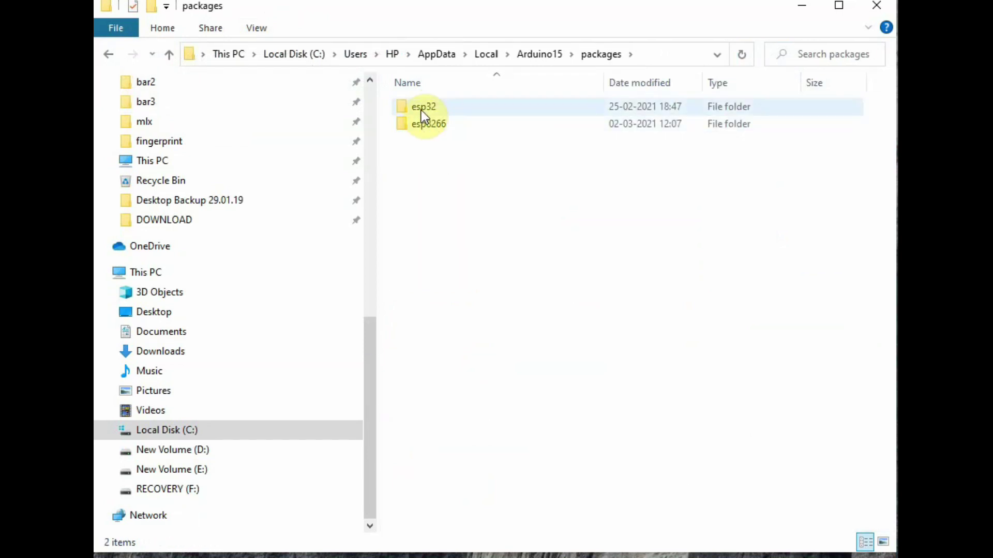
Step: Return to Local via the breadcrumb and open the Temp folder
{"action": "left_click", "coordinate": [535, 53]}
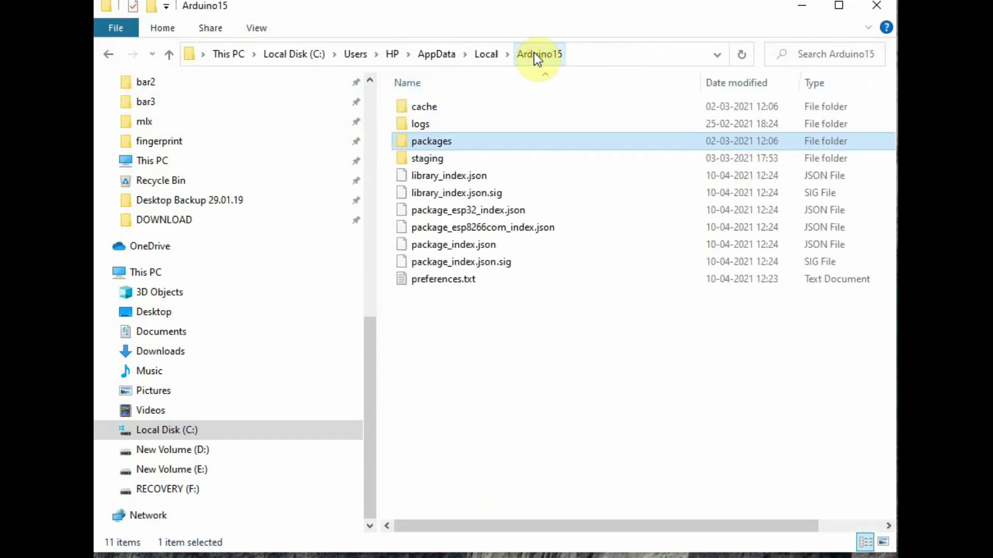
{"action": "left_click", "coordinate": [477, 54]}
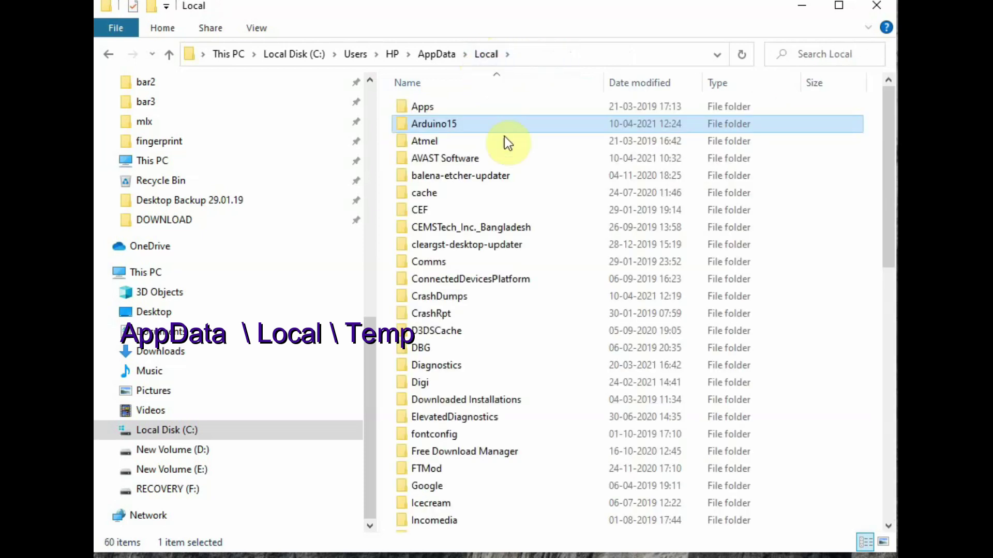
{"action": "scroll", "coordinate": [532, 252], "scroll_direction": "down", "scroll_amount": 12}
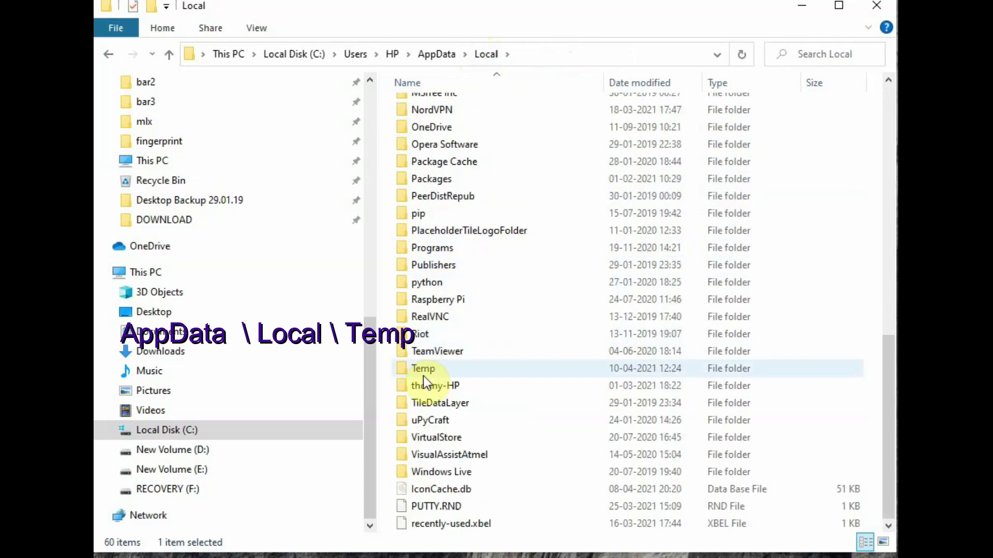
{"action": "left_click", "coordinate": [424, 371]}
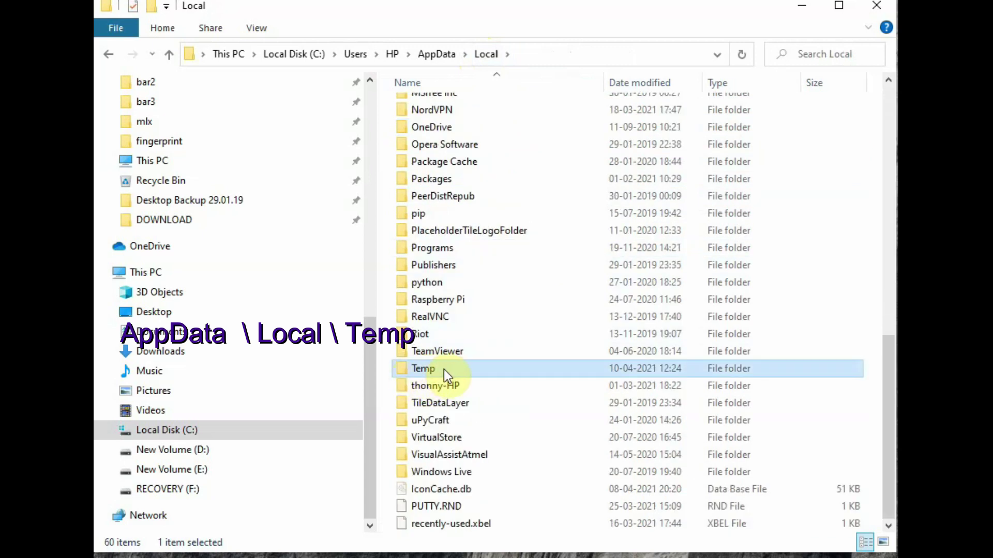
{"action": "double_click", "coordinate": [405, 368]}
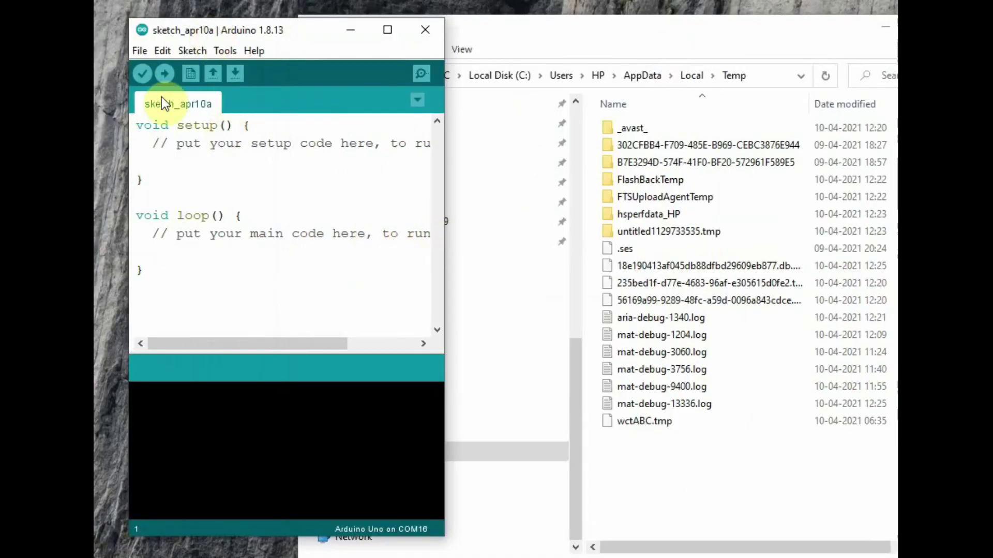
Step: Open the 01.Basics > Blink example and close the empty untitled sketch
{"action": "left_click", "coordinate": [139, 51]}
{"action": "mouse_move", "coordinate": [194, 143]}
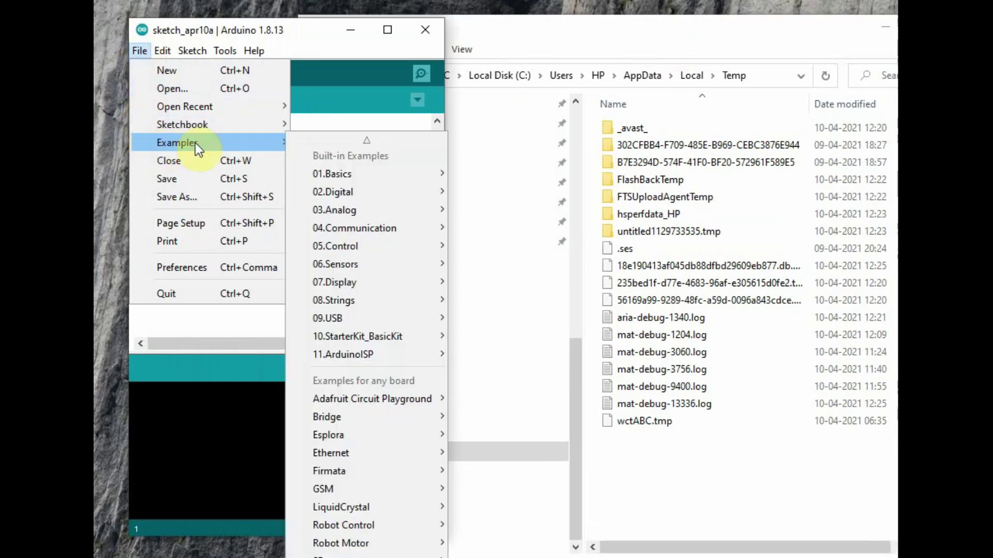
{"action": "mouse_move", "coordinate": [322, 172]}
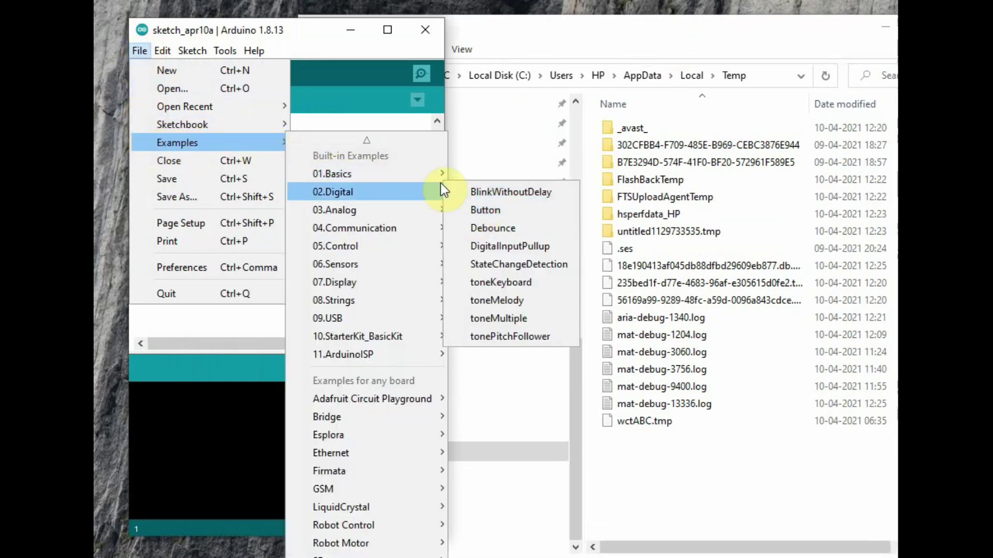
{"action": "left_click", "coordinate": [484, 210]}
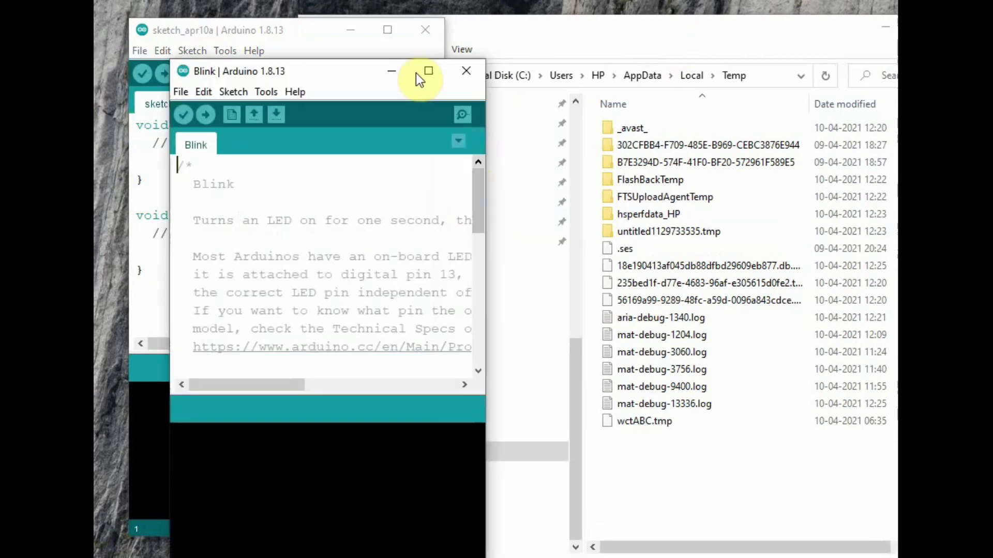
{"action": "left_click", "coordinate": [435, 28]}
{"action": "mouse_move", "coordinate": [362, 80]}
{"action": "left_mouse_down"}
{"action": "mouse_move", "coordinate": [287, 44]}
{"action": "mouse_move", "coordinate": [296, 45]}
{"action": "left_mouse_up"}
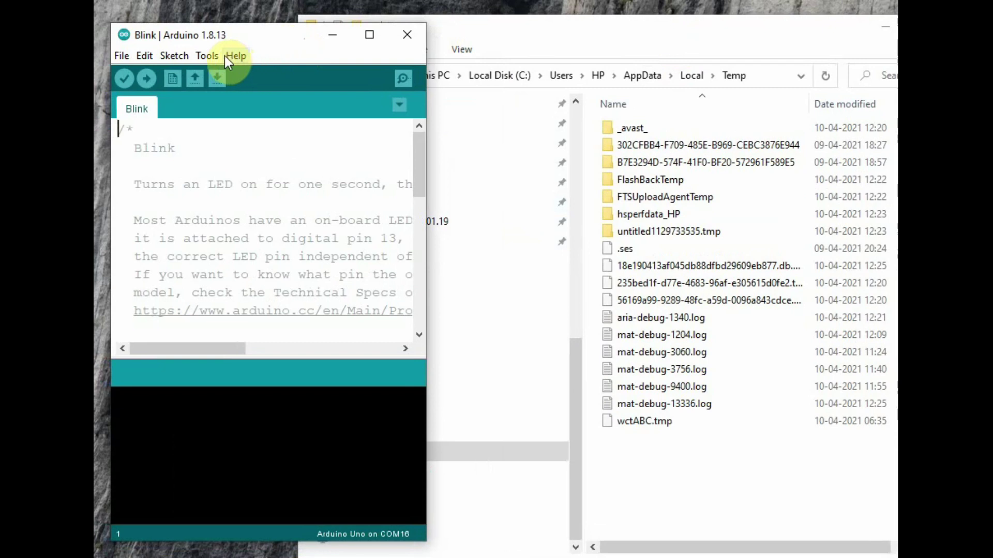
Step: Confirm the Tools menu shows Arduino Uno on COM16, leaving settings unchanged
{"action": "left_click", "coordinate": [204, 56]}
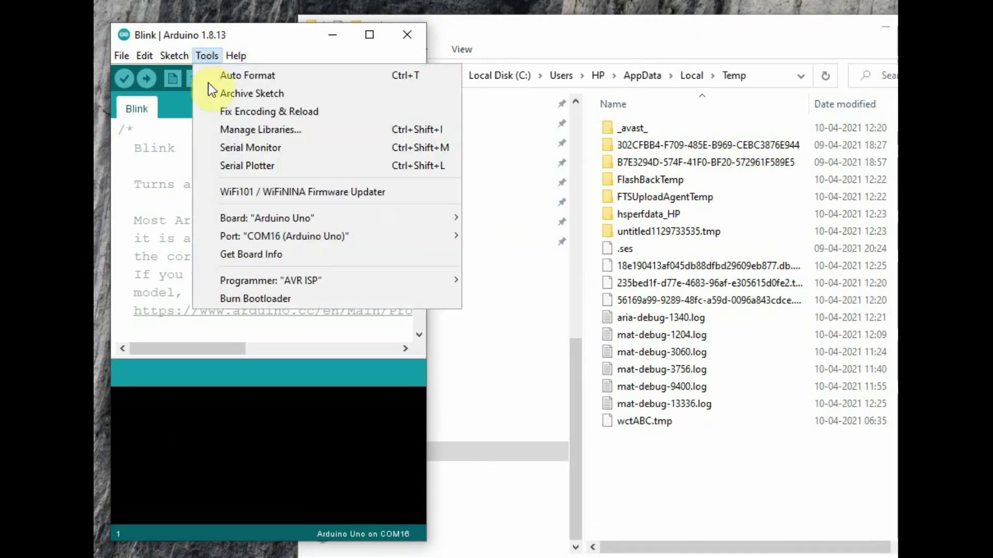
{"action": "mouse_move", "coordinate": [241, 229]}
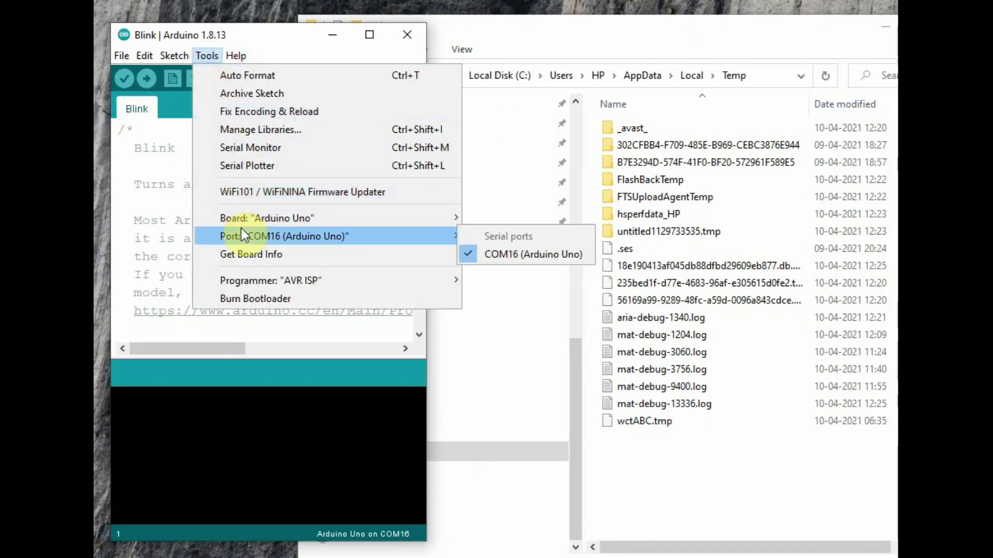
{"action": "left_click", "coordinate": [279, 336]}
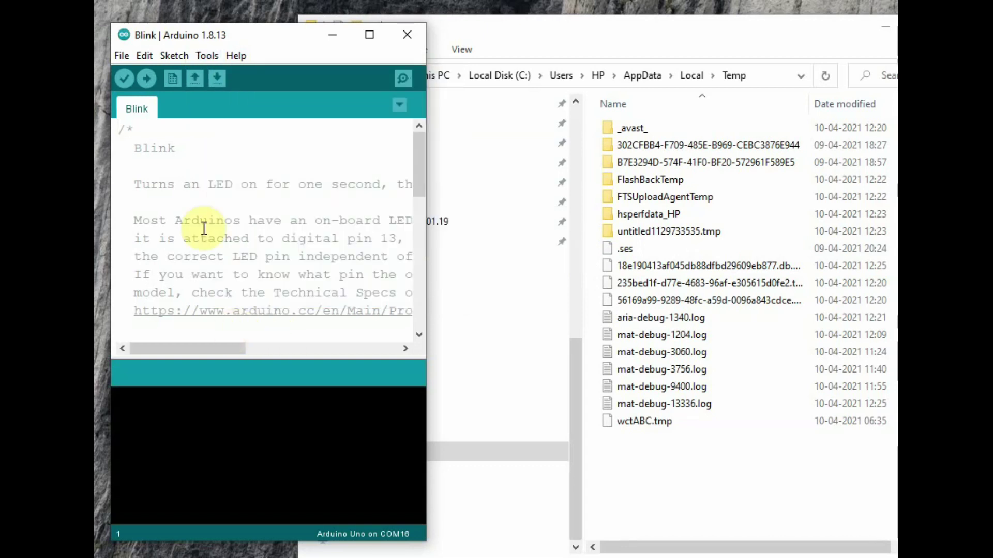
Step: Verify the Blink sketch, compiling it to 924 bytes
{"action": "left_click", "coordinate": [121, 79]}
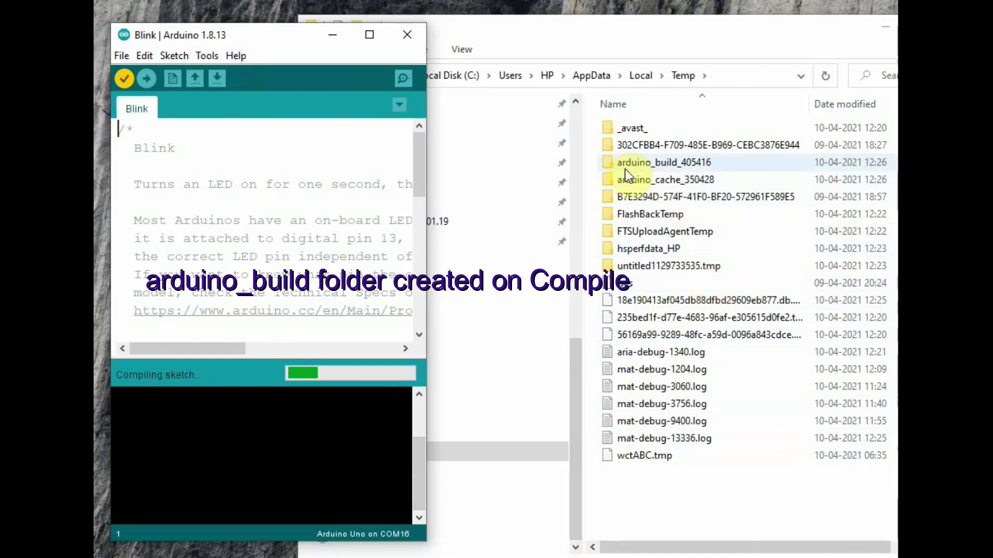
{"action": "left_click", "coordinate": [656, 165]}
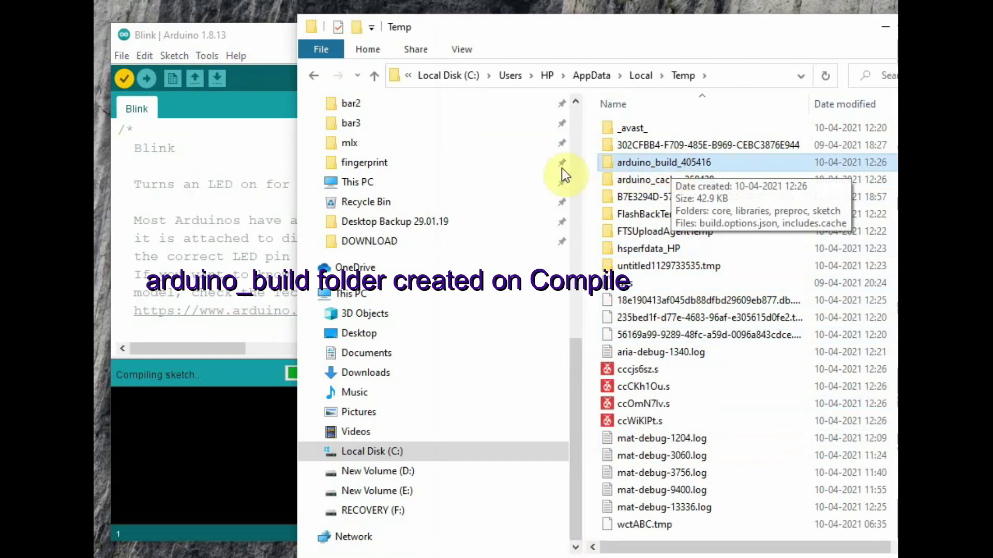
{"action": "left_click", "coordinate": [231, 132]}
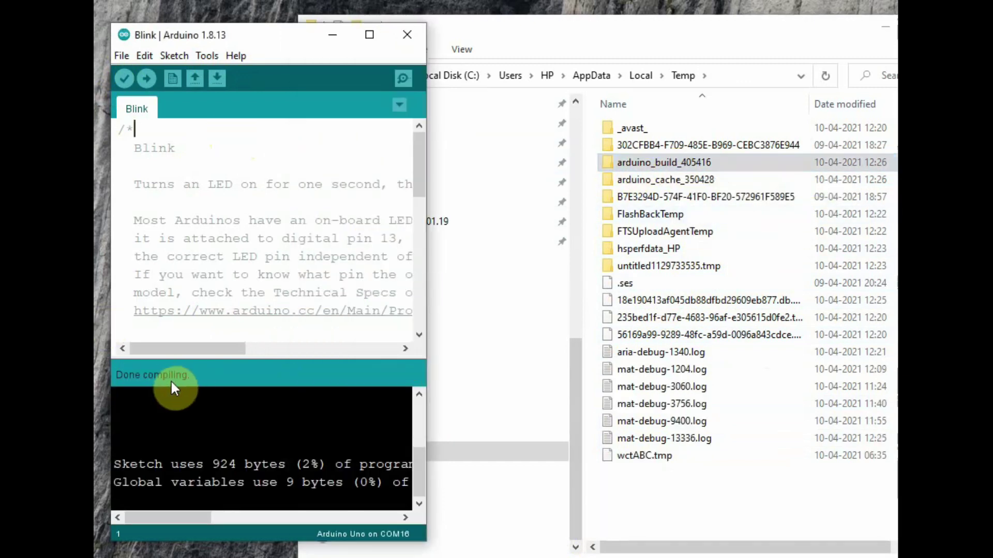
Step: Open Temp\arduino_build_405416 and locate Blink.ino.hex and Blink.ino.with_bootloader.hex
{"action": "double_click", "coordinate": [669, 162]}
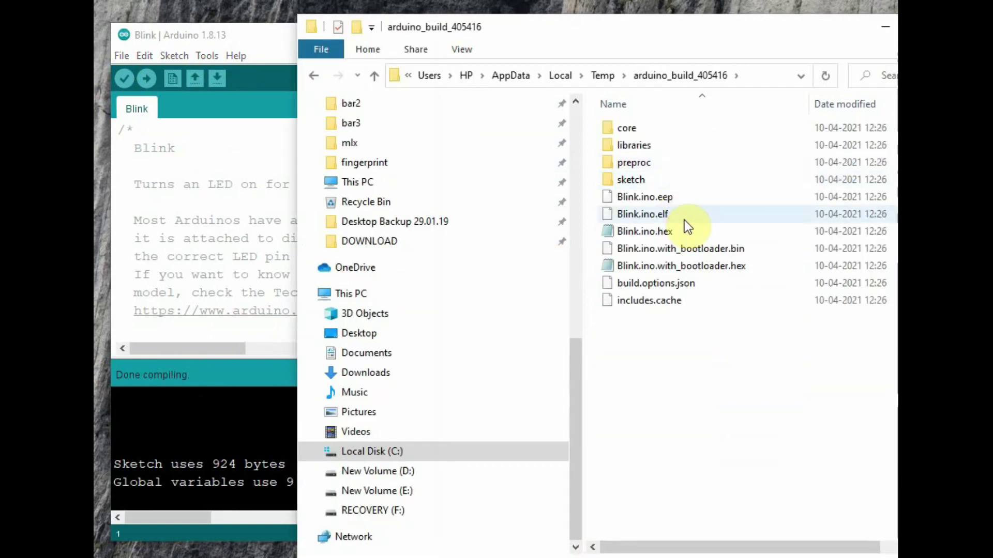
{"action": "left_click", "coordinate": [650, 236]}
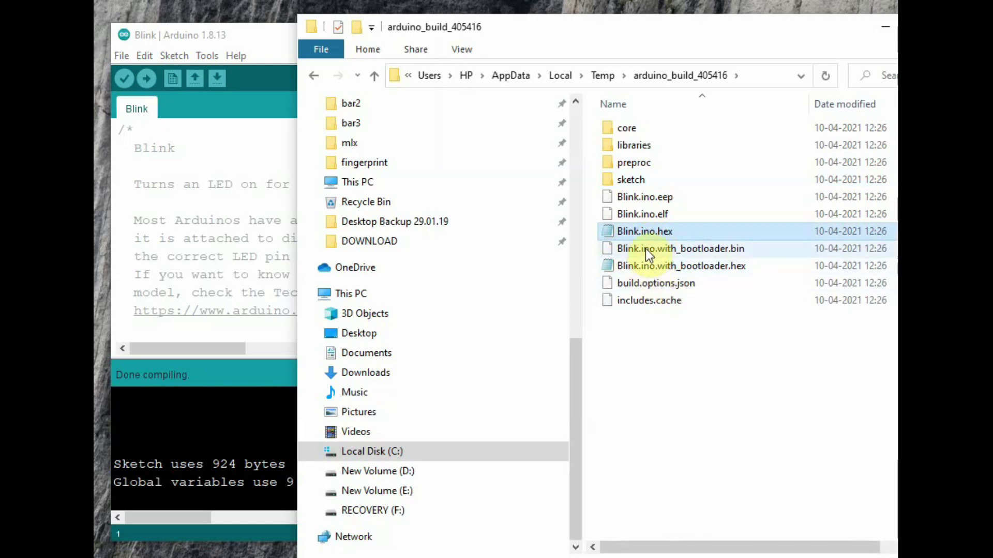
{"action": "left_click", "coordinate": [668, 273]}
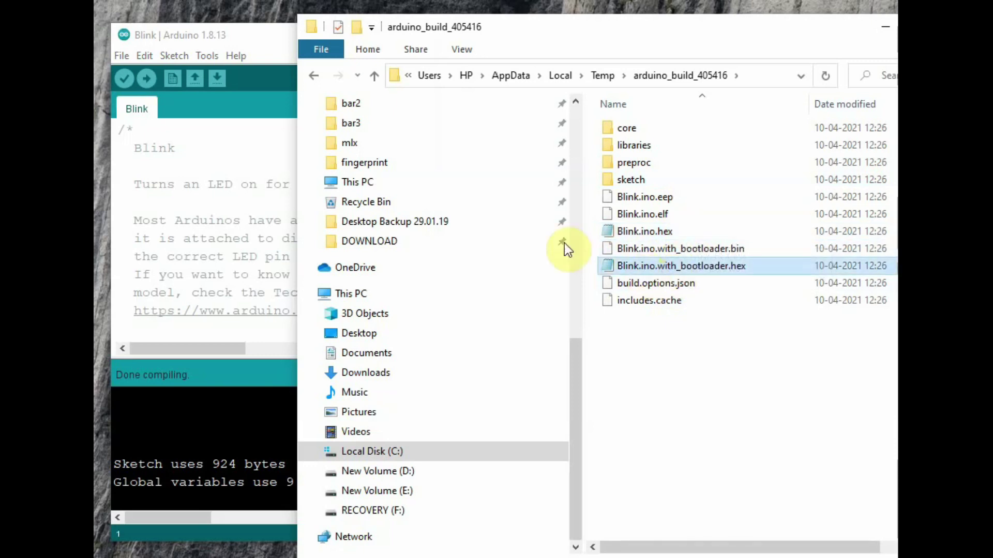
{"action": "left_click", "coordinate": [260, 45]}
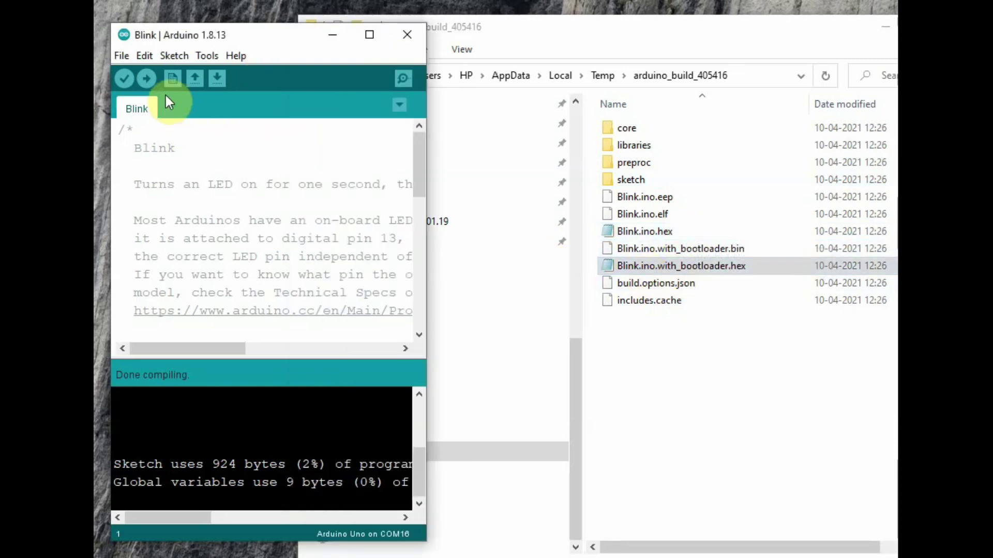
Step: Upload Blink to the board, then copy the rebuilt Blink.ino.hex from the build folder
{"action": "left_click", "coordinate": [147, 79]}
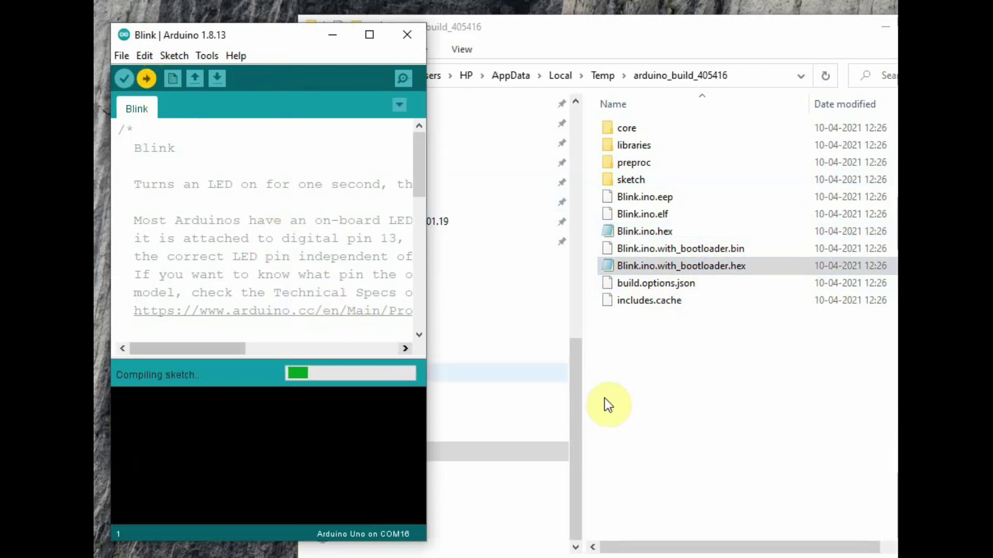
{"action": "left_click", "coordinate": [659, 231]}
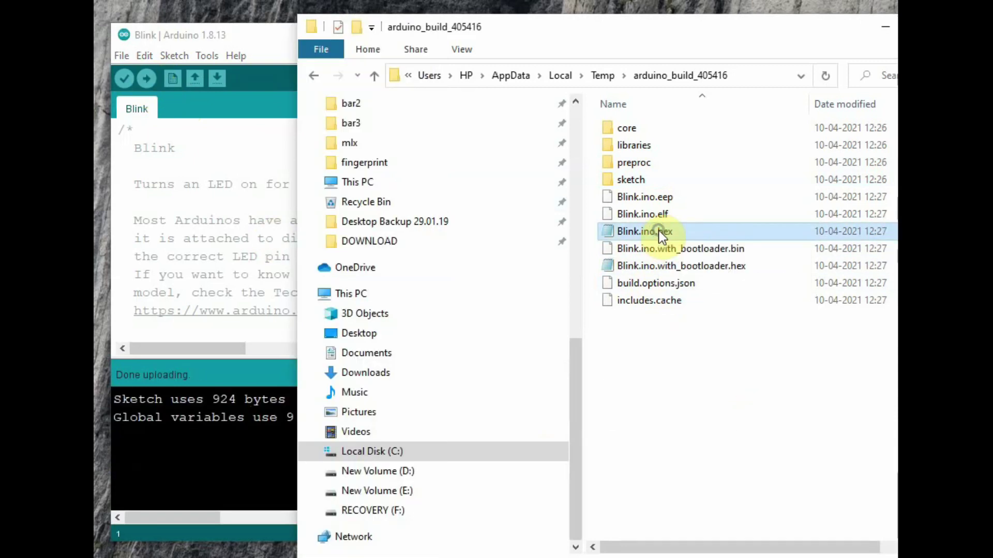
{"action": "right_click", "coordinate": [659, 231]}
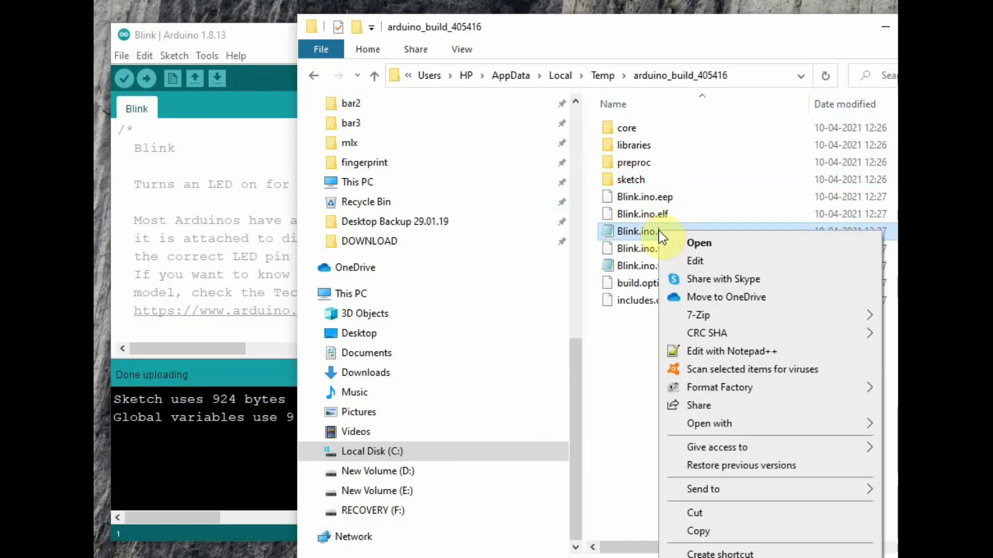
{"action": "left_click", "coordinate": [699, 531]}
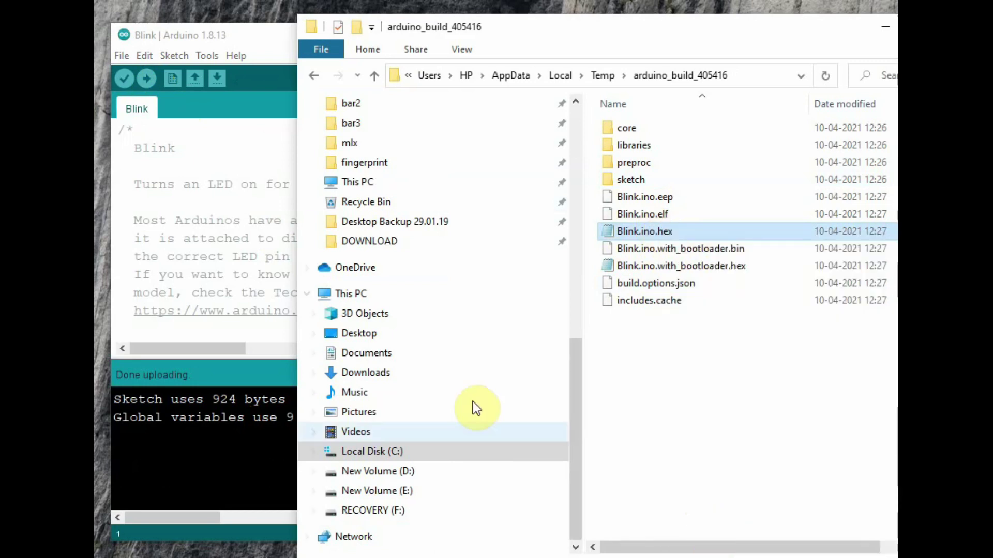
Step: Paste Blink.ino.hex into the test_hex folder on the Desktop
{"action": "left_click", "coordinate": [409, 333]}
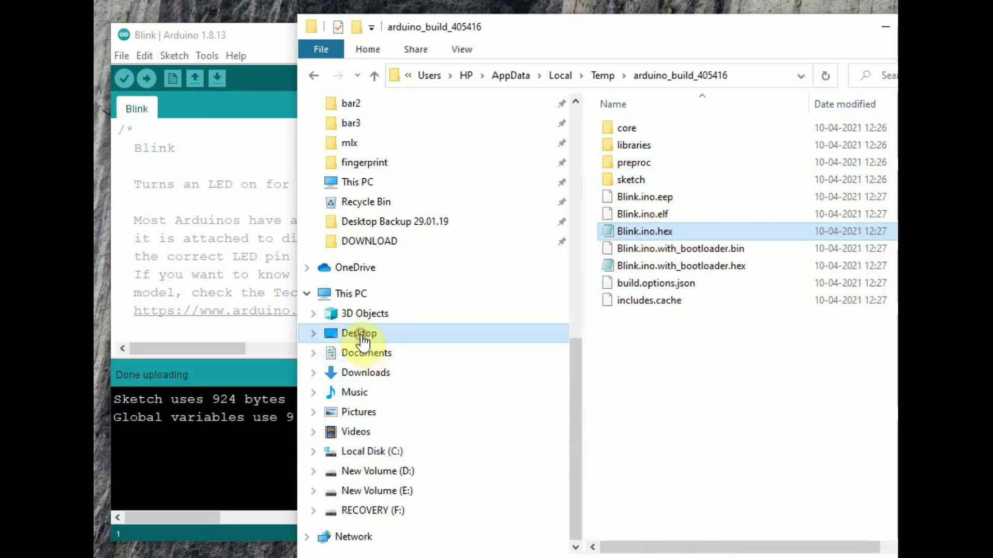
{"action": "double_click", "coordinate": [686, 339]}
{"action": "right_click", "coordinate": [699, 328]}
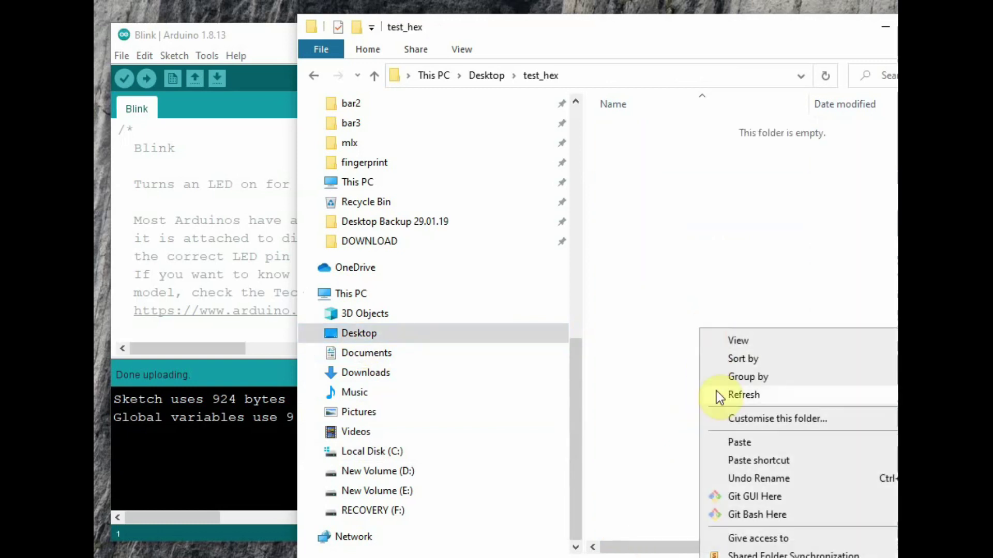
{"action": "left_click", "coordinate": [740, 443]}
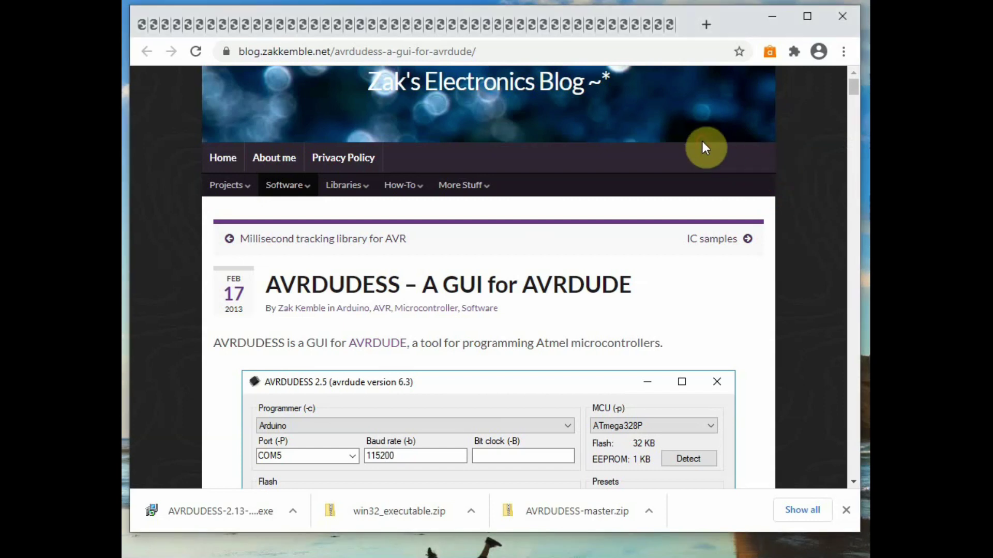
Step: Scroll through the AVRDUDESS blog post down to its Downloads section
{"action": "scroll", "coordinate": [703, 144], "scroll_direction": "down", "scroll_amount": 3}
{"action": "scroll", "coordinate": [719, 147], "scroll_direction": "up", "scroll_amount": 2}
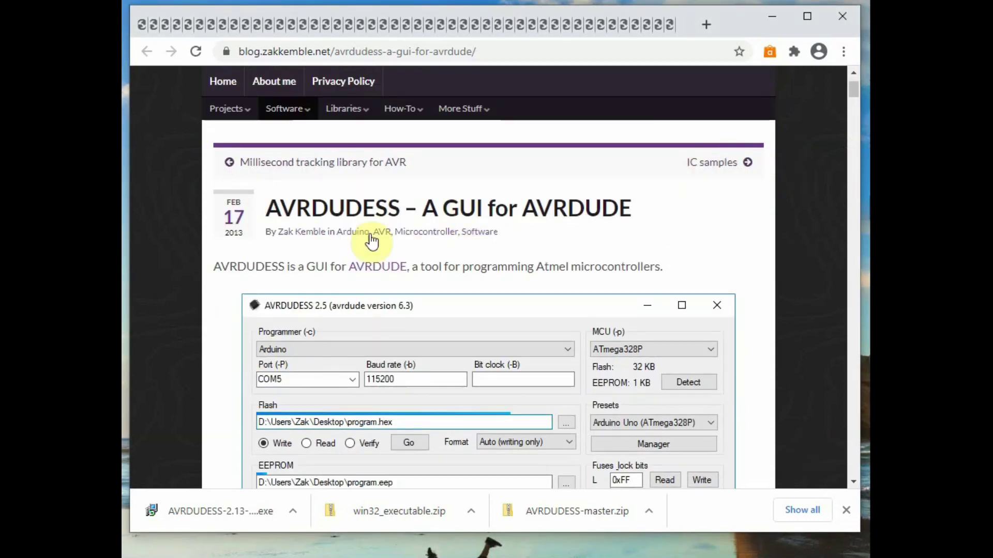
{"action": "left_click_drag", "start_coordinate": [267, 208], "coordinate": [400, 209]}
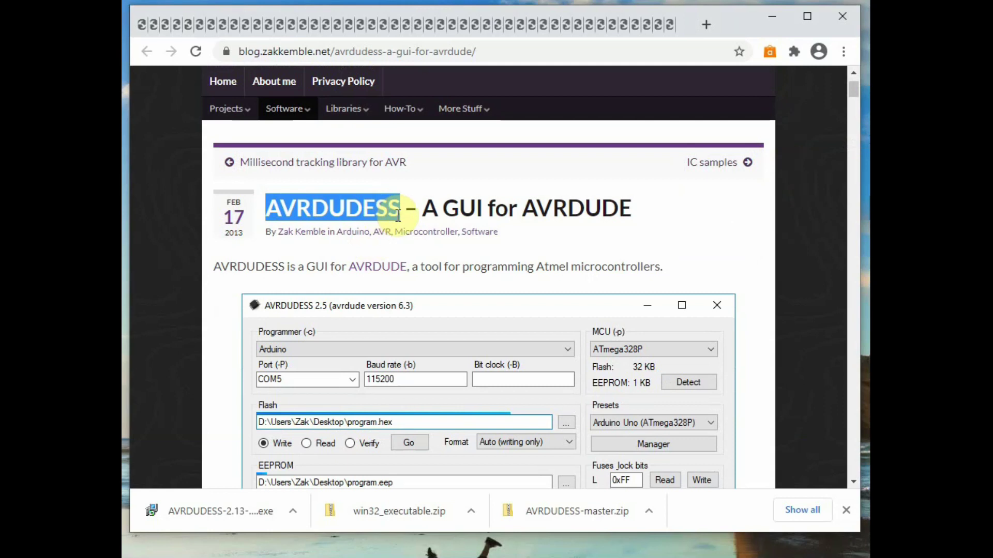
{"action": "scroll", "coordinate": [606, 232], "scroll_direction": "down", "scroll_amount": 10}
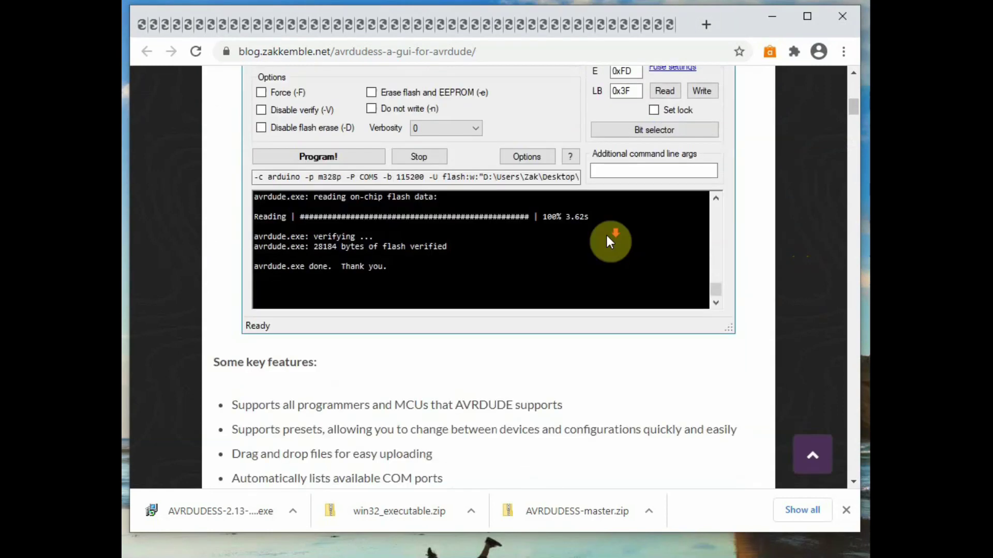
{"action": "scroll", "coordinate": [593, 252], "scroll_direction": "down", "scroll_amount": 6}
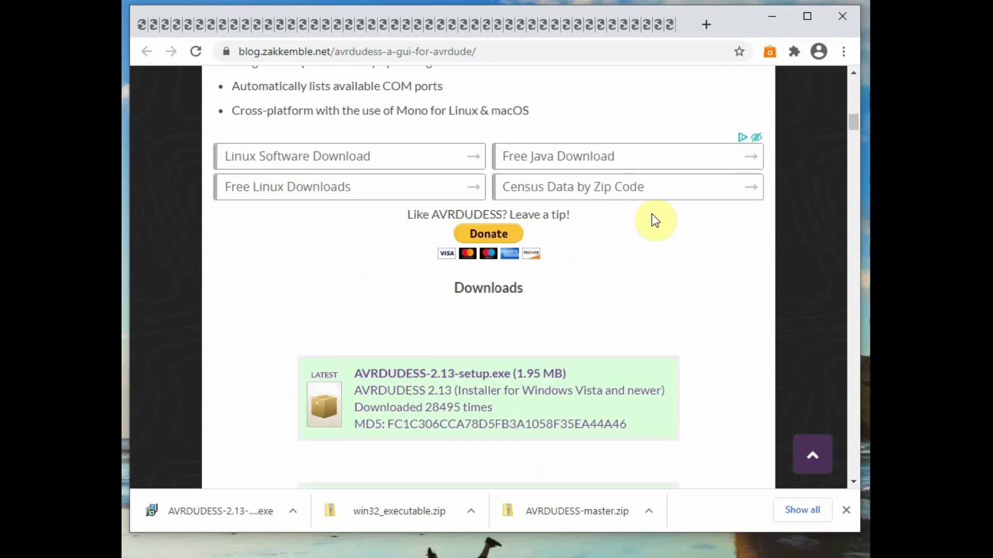
{"action": "scroll", "coordinate": [655, 218], "scroll_direction": "down", "scroll_amount": 2}
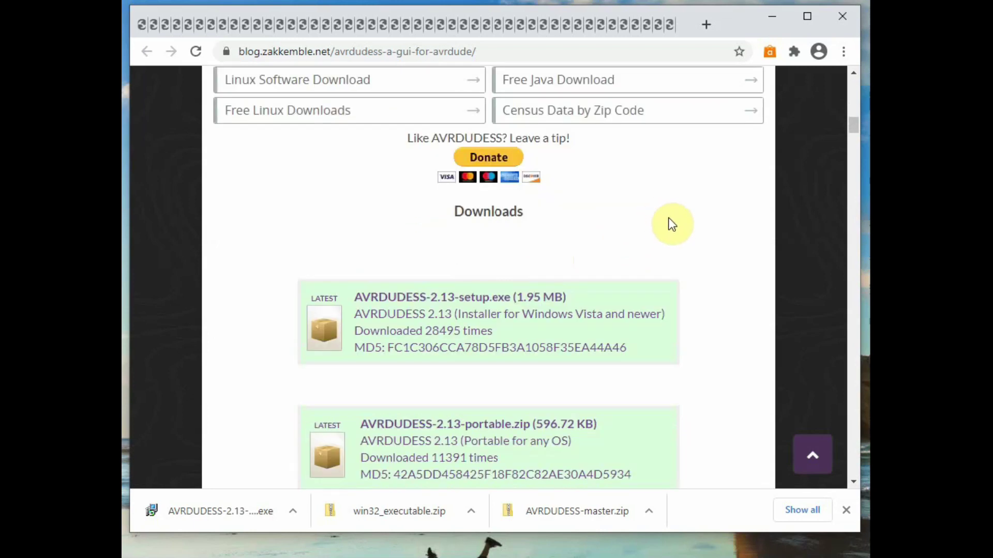
{"action": "scroll", "coordinate": [676, 228], "scroll_direction": "down", "scroll_amount": 2}
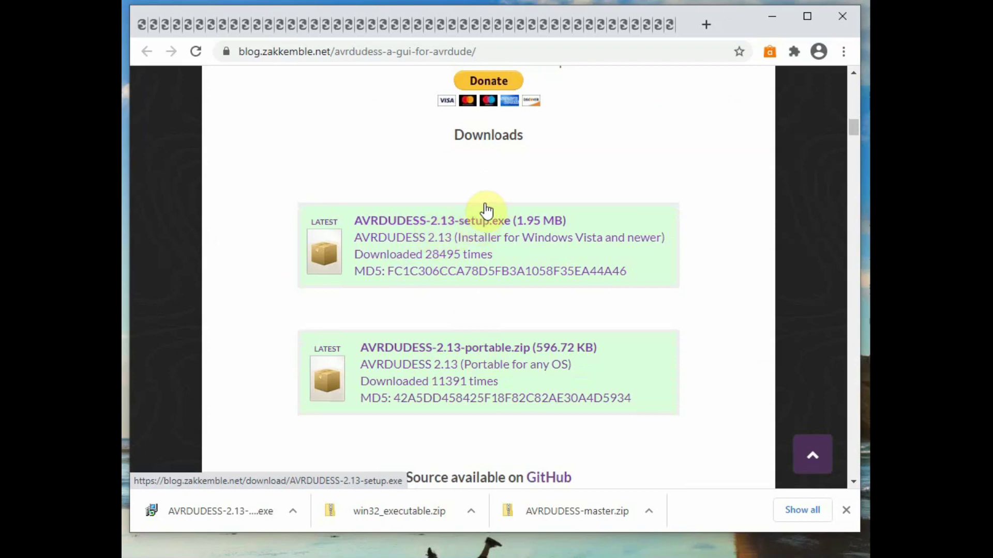
Step: Show AVRDUDESS-2.13-setup.exe in the Downloads folder and launch the installer
{"action": "left_click", "coordinate": [293, 511]}
{"action": "left_click", "coordinate": [314, 540]}
{"action": "double_click", "coordinate": [541, 185]}
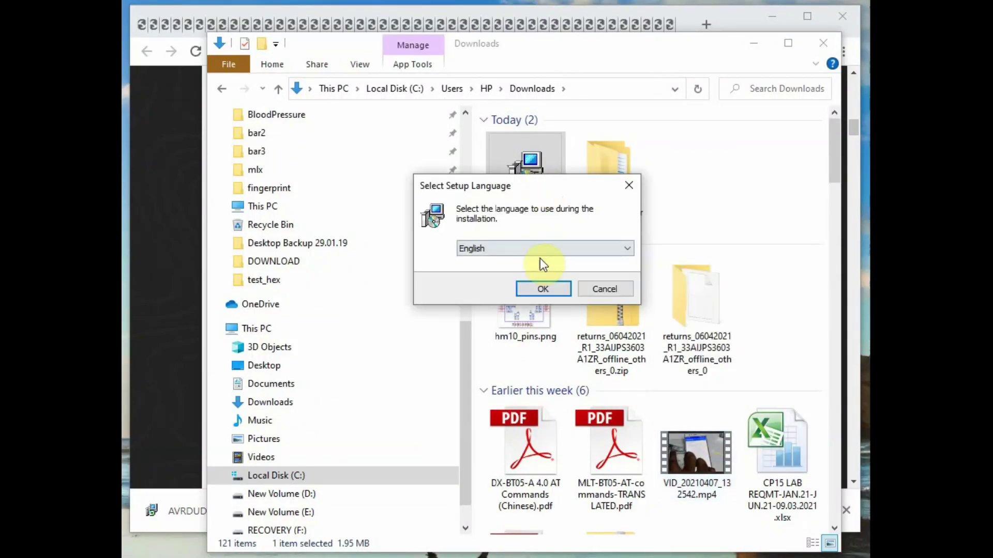
Step: Install AVRDUDESS 2.13 in English, accepting the licence and the default install options
{"action": "left_click", "coordinate": [535, 289]}
{"action": "left_click", "coordinate": [354, 335]}
{"action": "left_click", "coordinate": [583, 383]}
{"action": "left_click", "coordinate": [585, 384]}
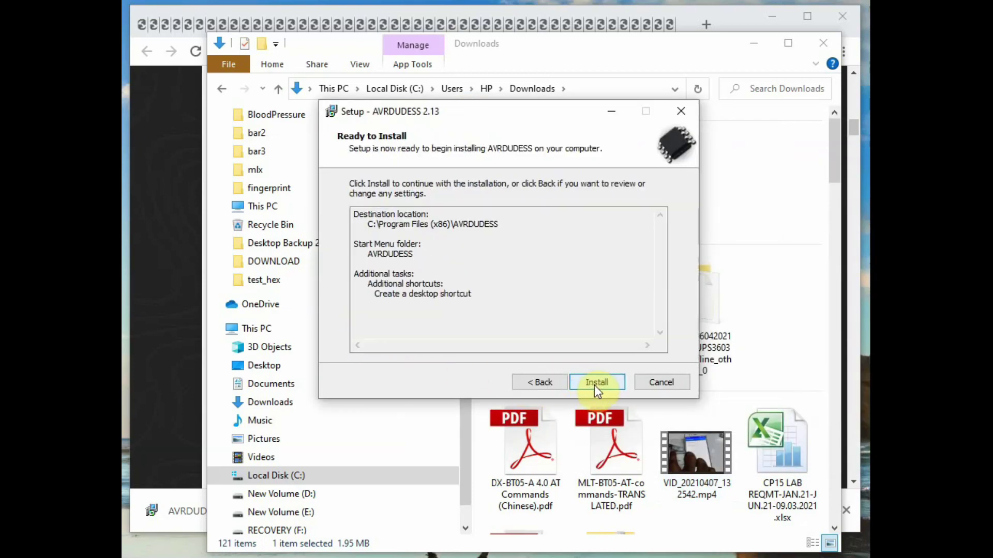
{"action": "left_click", "coordinate": [596, 382]}
{"action": "left_click", "coordinate": [597, 383]}
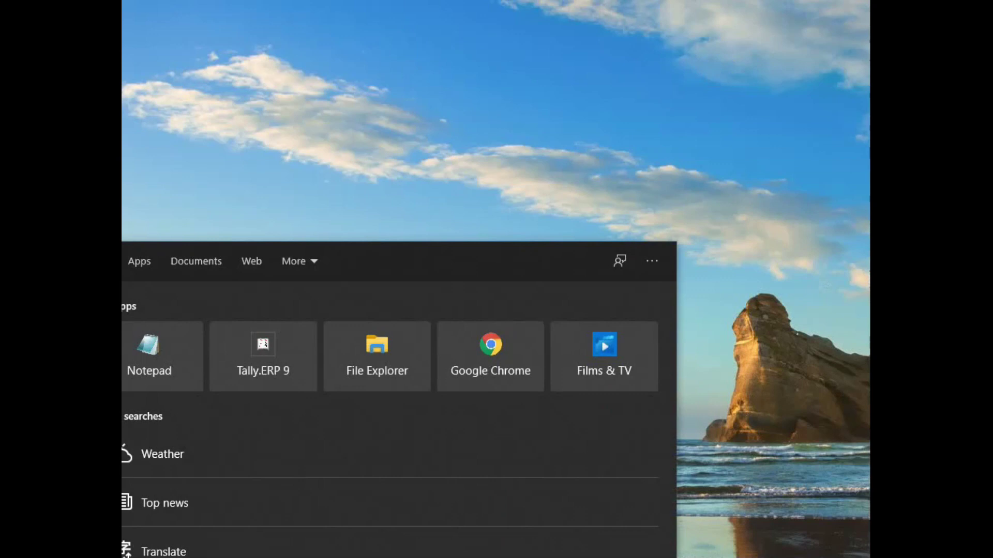
Step: Launch AVRDUDESS from Windows Search by typing avr
{"action": "type", "text": "avr"}
{"action": "left_click", "coordinate": [502, 377]}
{"action": "left_click_drag", "start_coordinate": [578, 18], "coordinate": [571, 13]}
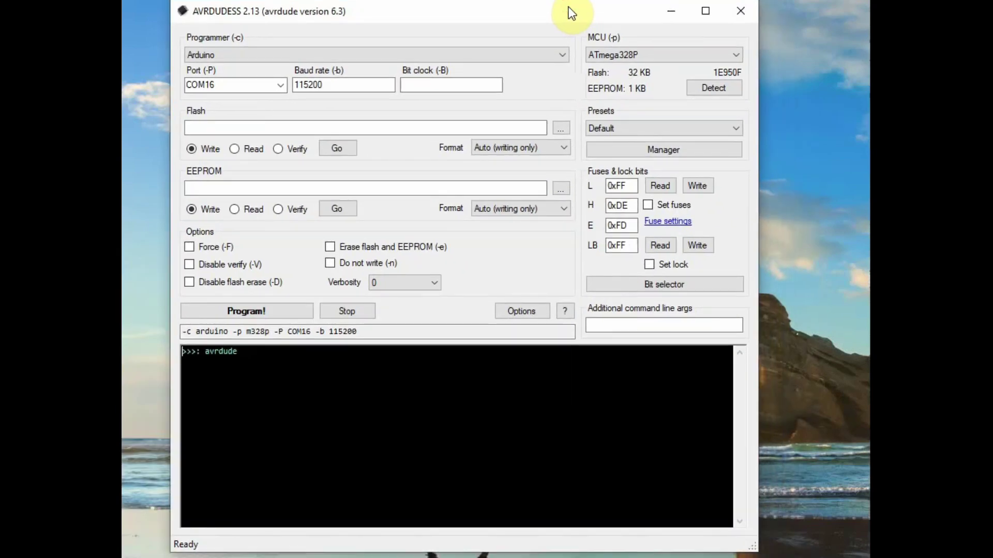
Step: Choose Arduino from the Programmer (-c) list
{"action": "left_click", "coordinate": [291, 55]}
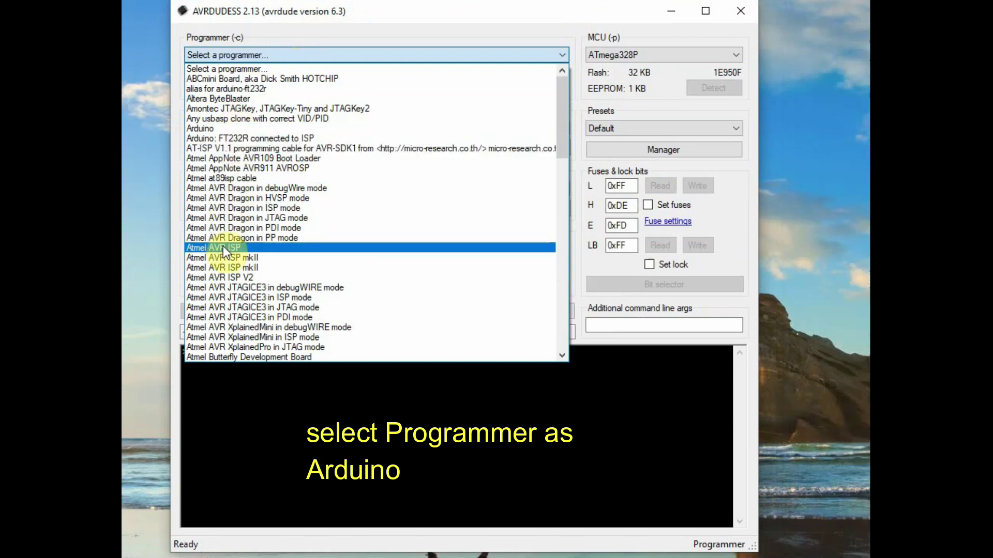
{"action": "scroll", "coordinate": [222, 253], "scroll_direction": "down", "scroll_amount": 4}
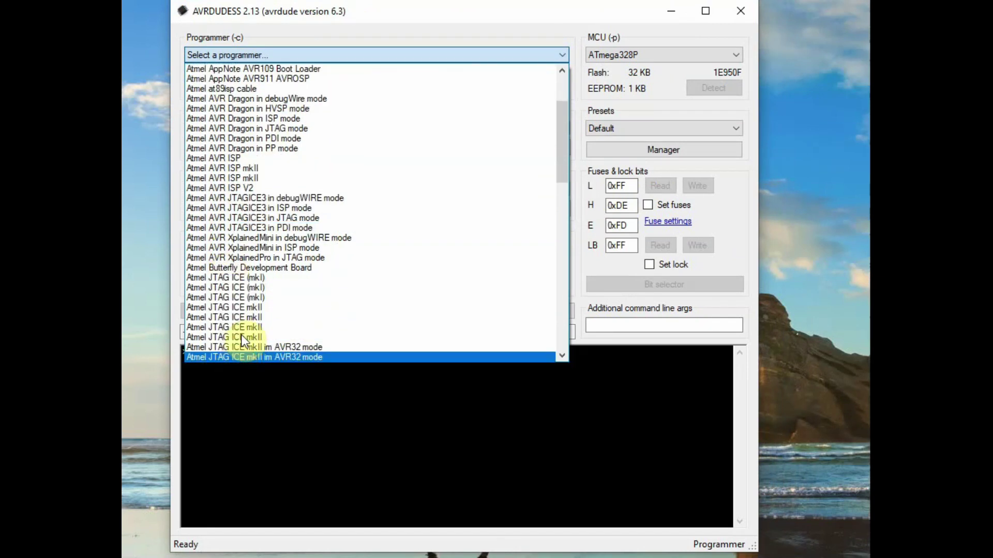
{"action": "scroll", "coordinate": [243, 340], "scroll_direction": "down", "scroll_amount": 3}
{"action": "scroll", "coordinate": [260, 196], "scroll_direction": "up", "scroll_amount": 2}
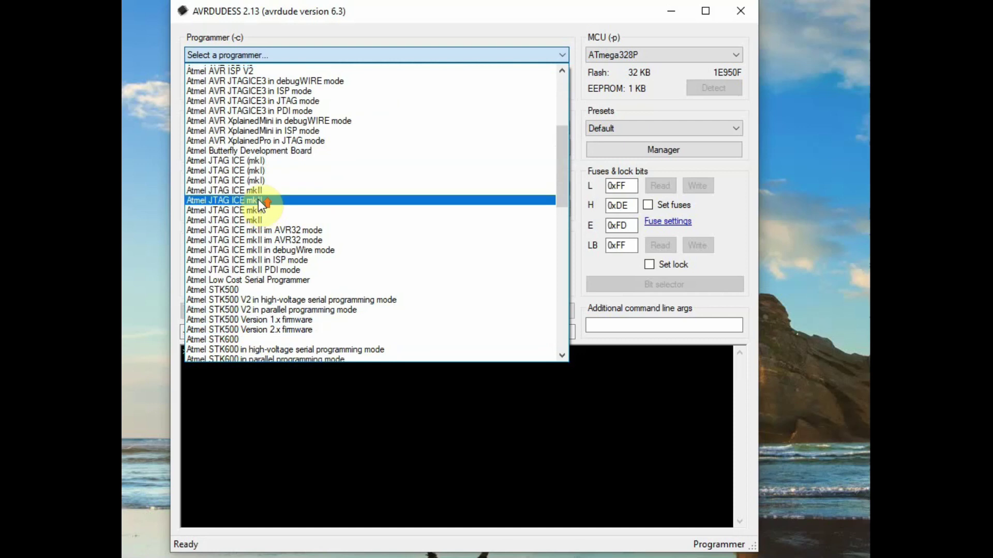
{"action": "scroll", "coordinate": [262, 189], "scroll_direction": "up", "scroll_amount": 6}
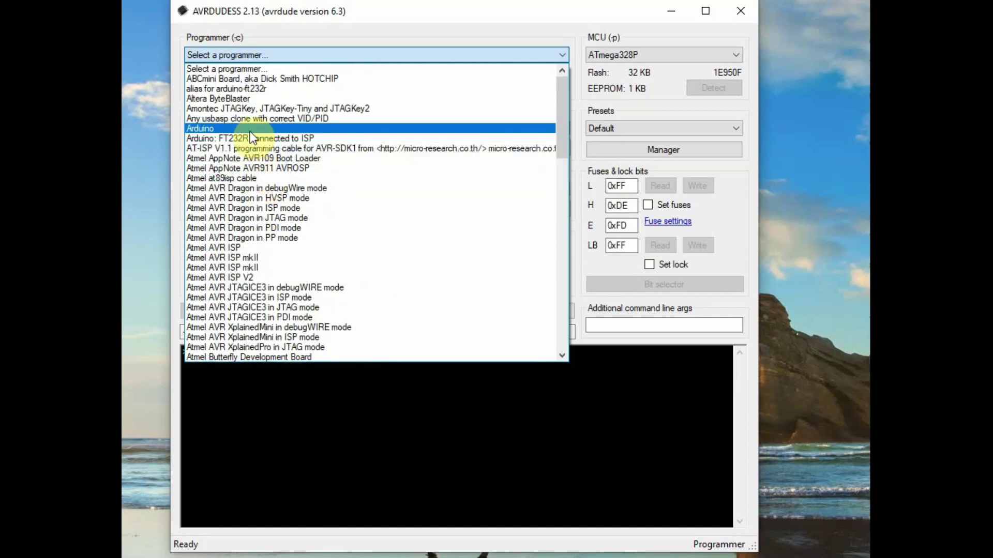
{"action": "left_click", "coordinate": [250, 131]}
{"action": "left_click", "coordinate": [280, 84]}
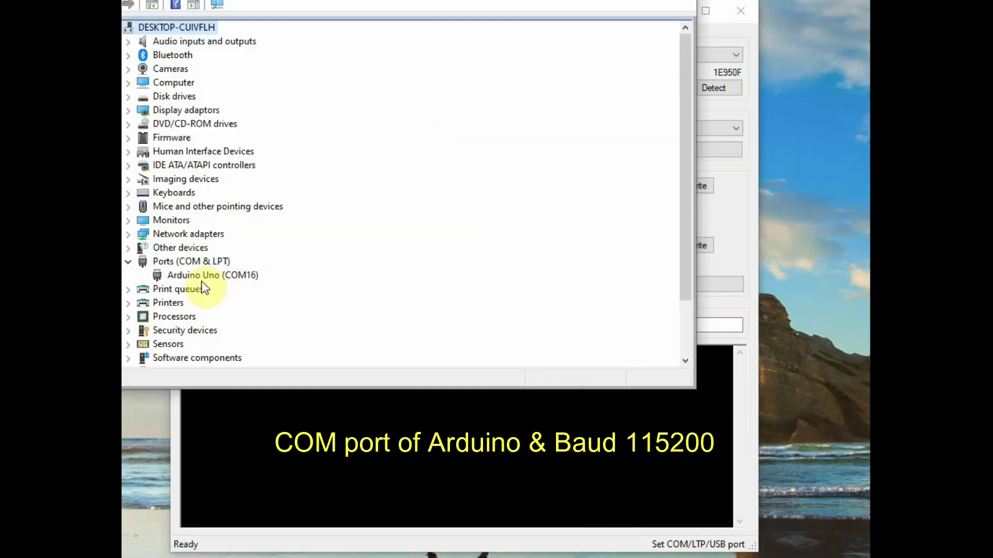
{"action": "left_click", "coordinate": [272, 91]}
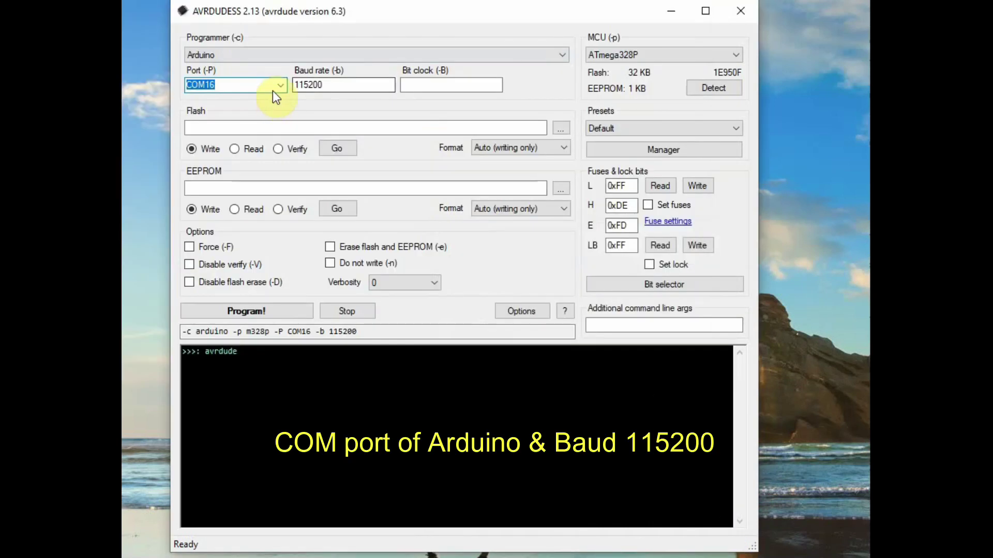
{"action": "left_click", "coordinate": [282, 84]}
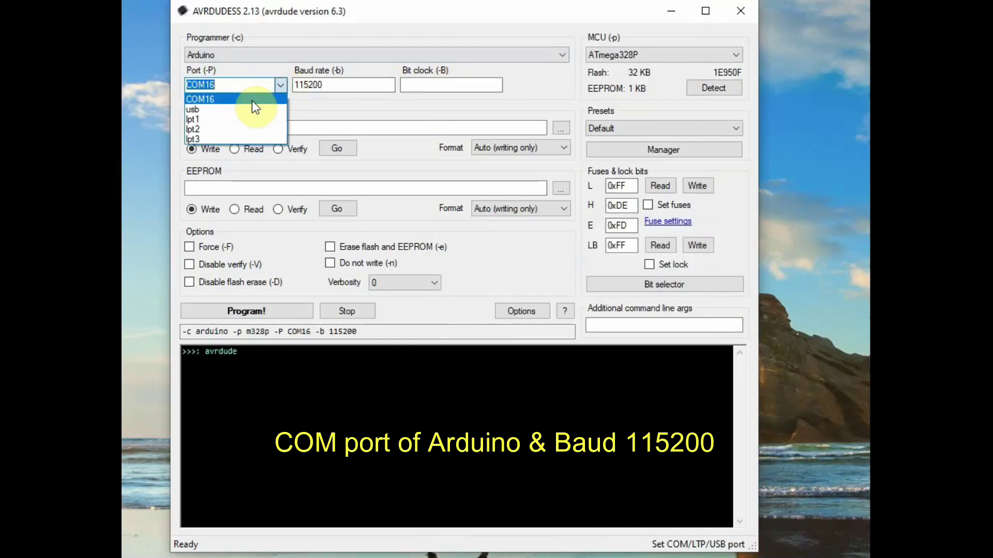
{"action": "left_click", "coordinate": [343, 84]}
{"action": "double_click", "coordinate": [321, 85]}
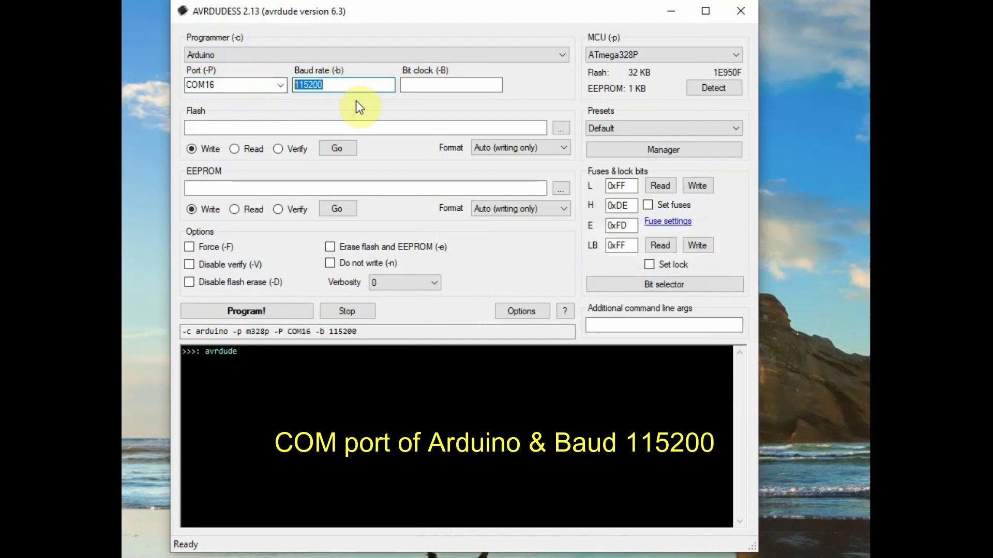
Step: Load Desktop\test_hex\Blink.ino.hex as the Flash file (924 of 32,768 bytes)
{"action": "left_click", "coordinate": [562, 129]}
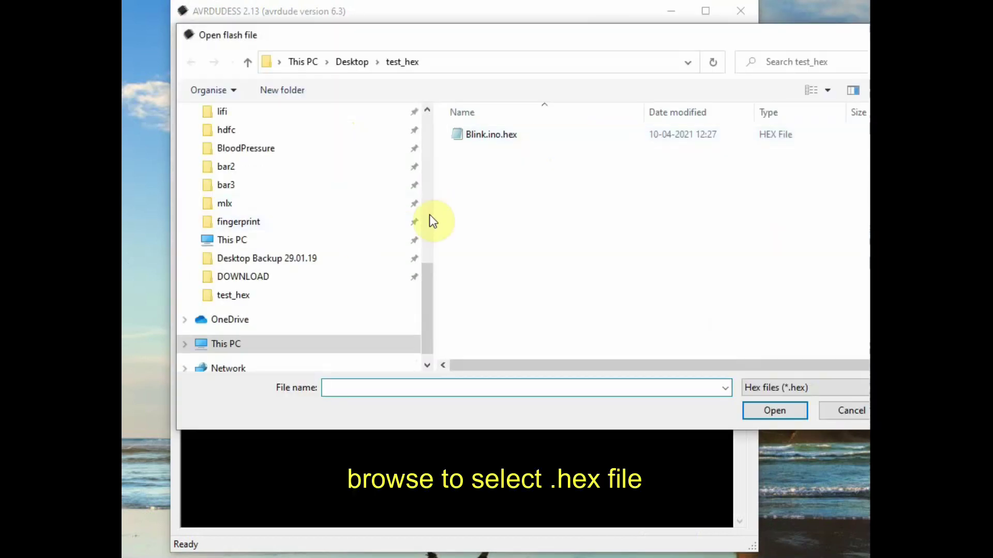
{"action": "left_click", "coordinate": [495, 136]}
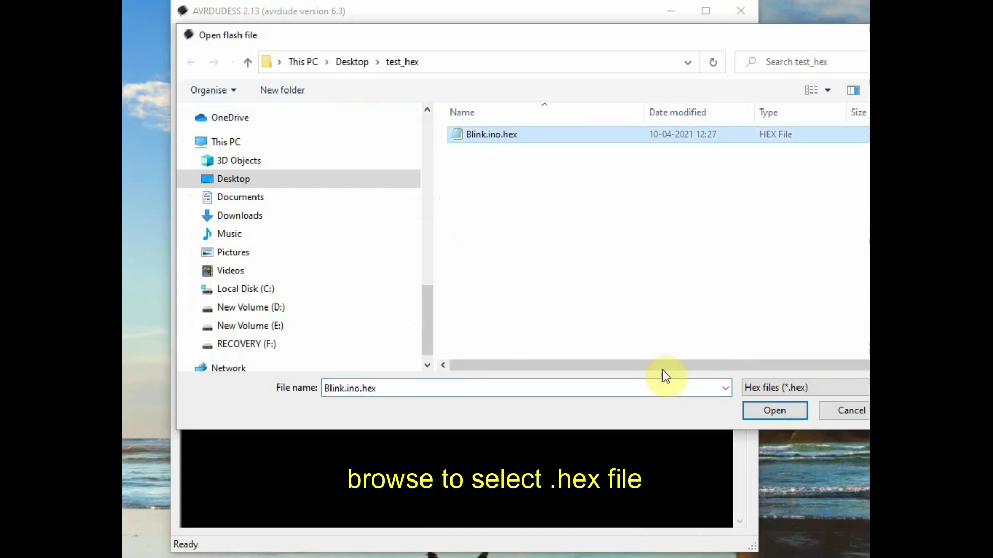
{"action": "left_click", "coordinate": [775, 411]}
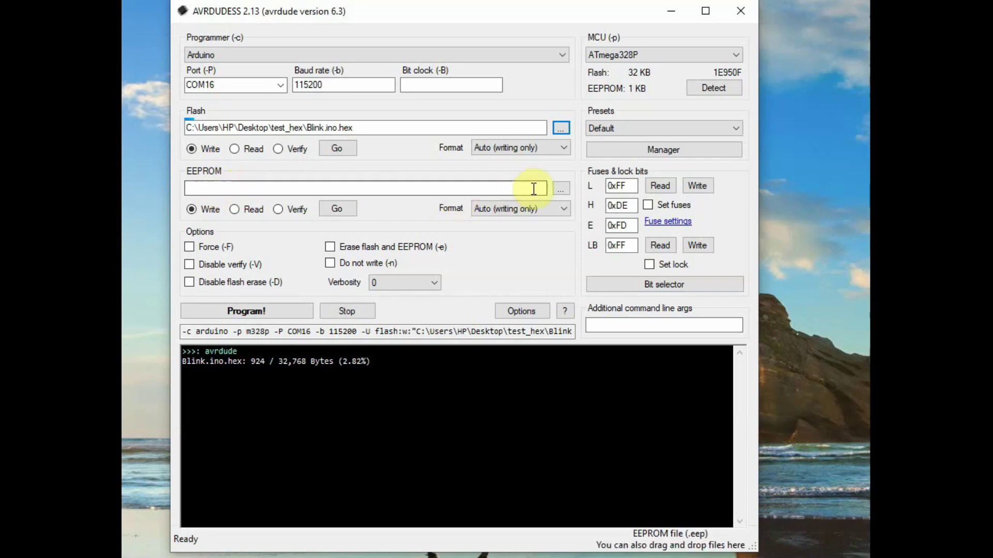
{"action": "left_click", "coordinate": [195, 265]}
{"action": "left_click", "coordinate": [189, 266]}
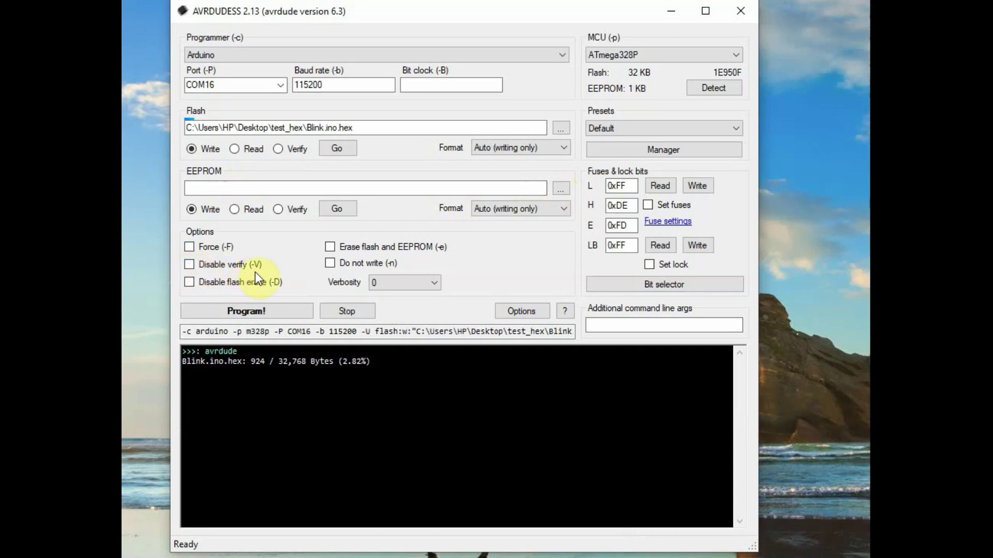
{"action": "left_click", "coordinate": [676, 54]}
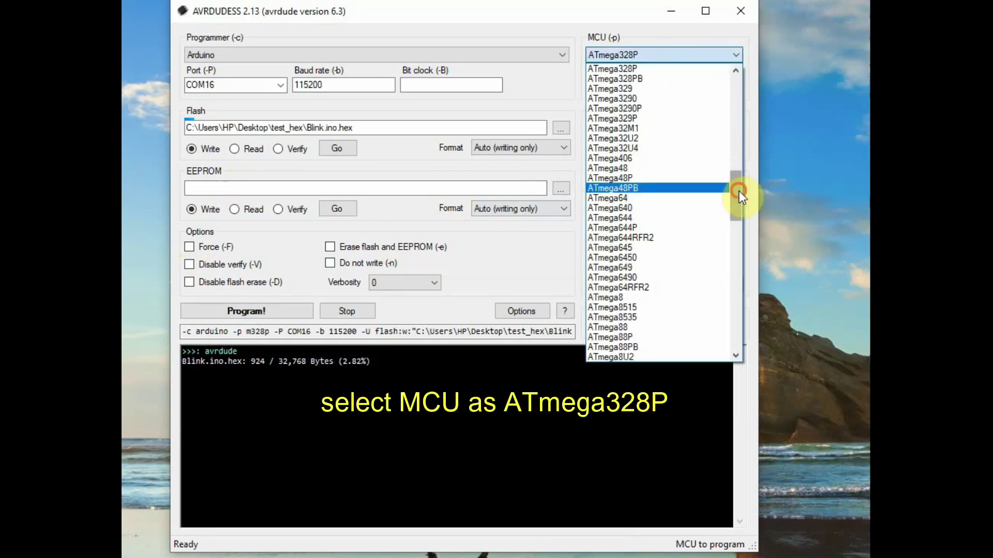
{"action": "left_click_drag", "start_coordinate": [739, 191], "coordinate": [739, 168]}
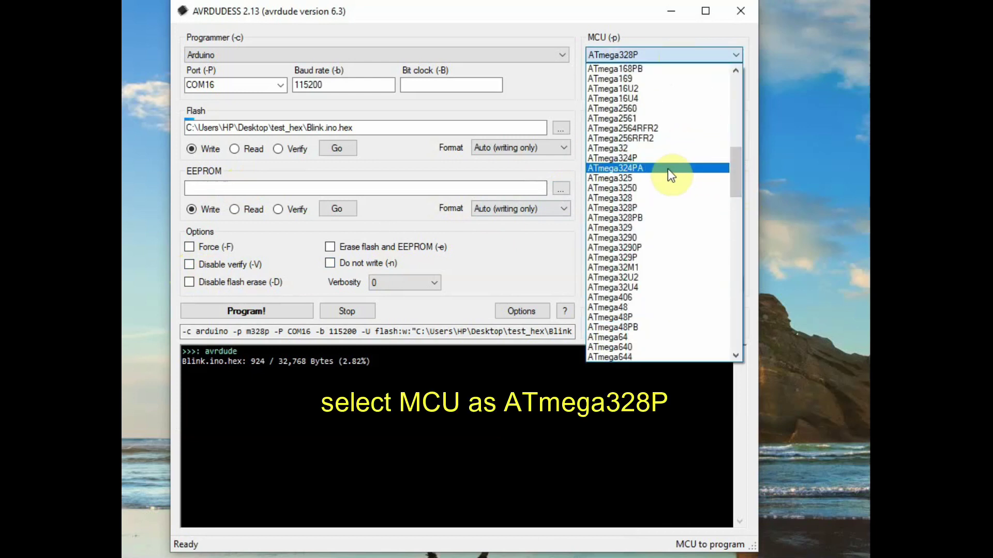
{"action": "left_click", "coordinate": [632, 208]}
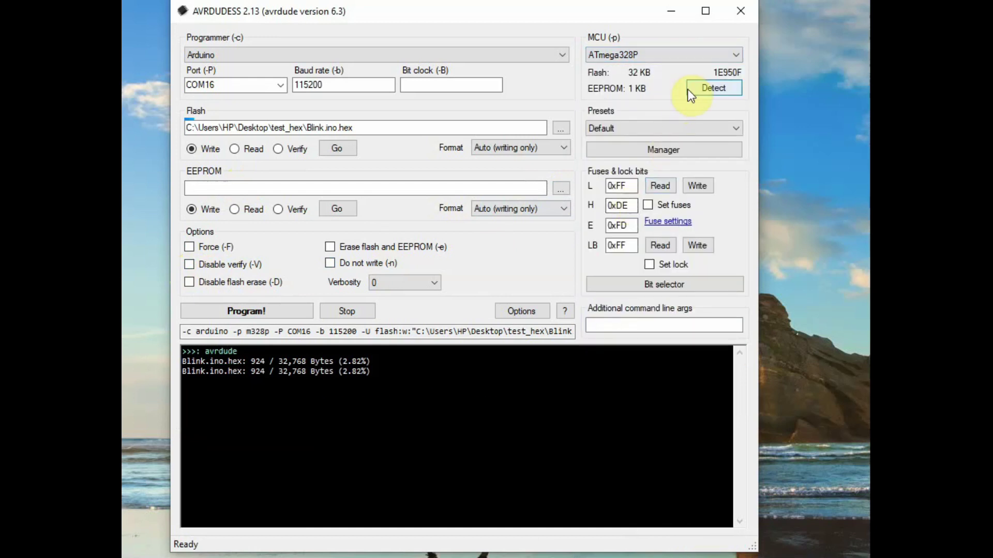
Step: Apply the Arduino Uno (ATmega328P) preset, check the fuses, and run Program!, which fails on COM1
{"action": "left_click", "coordinate": [626, 127]}
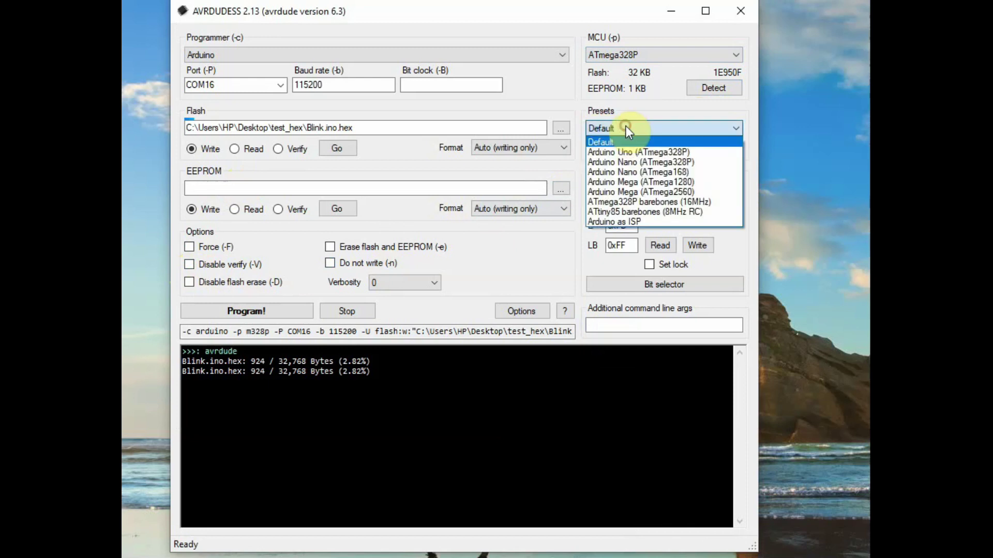
{"action": "left_click", "coordinate": [639, 152]}
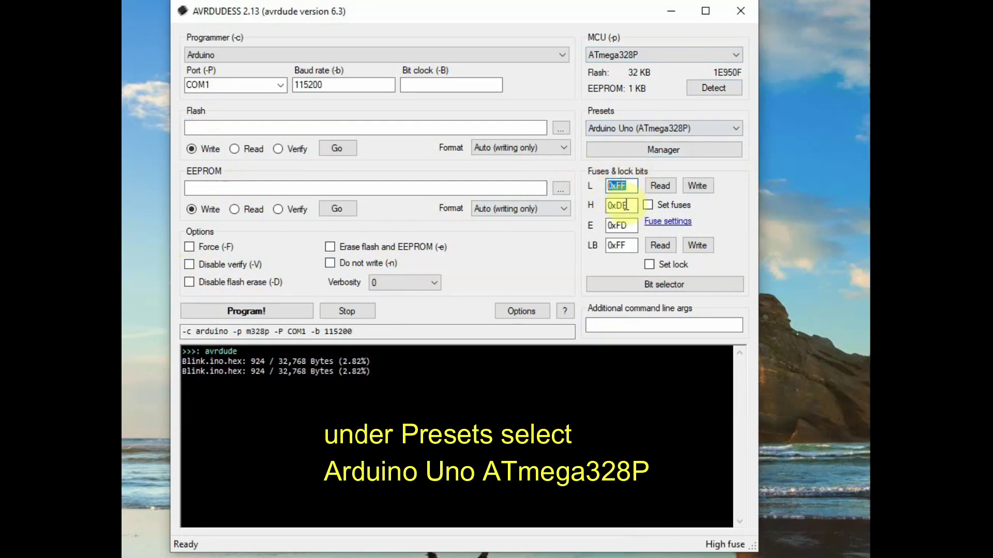
{"action": "double_click", "coordinate": [623, 206]}
{"action": "double_click", "coordinate": [631, 226]}
{"action": "double_click", "coordinate": [634, 245]}
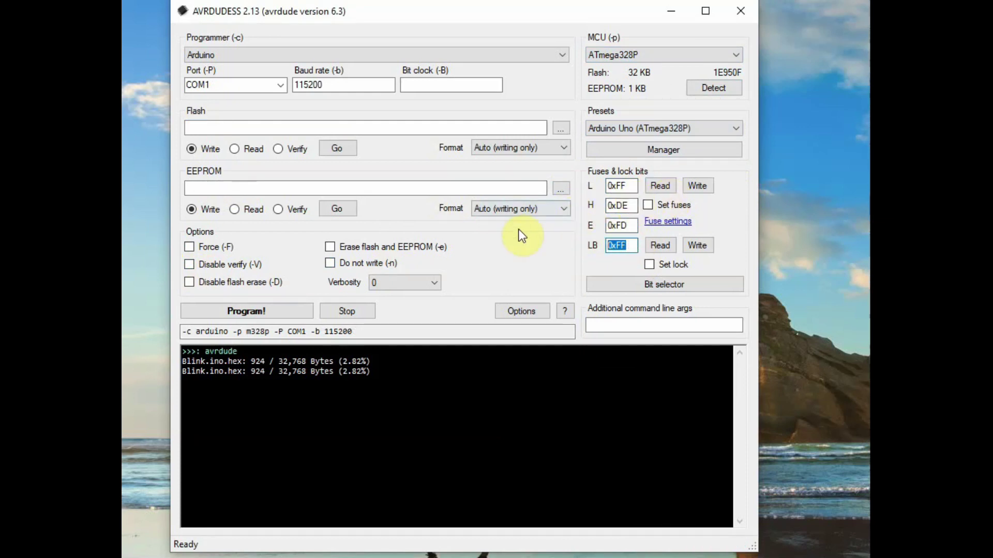
{"action": "left_click", "coordinate": [247, 313]}
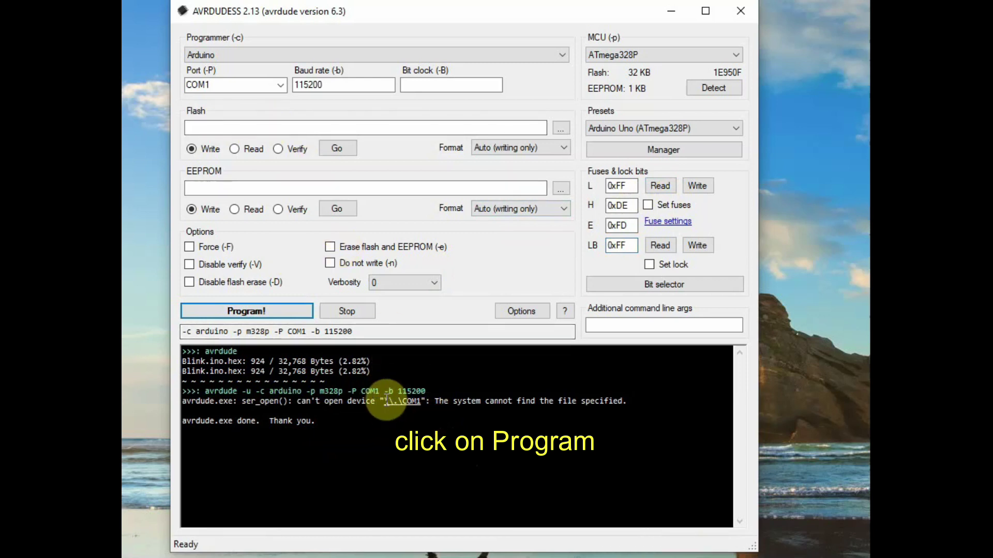
Step: After noting the COM1 error in the log, switch the Port (-P) from COM1 to COM16
{"action": "left_click_drag", "start_coordinate": [381, 402], "coordinate": [444, 400]}
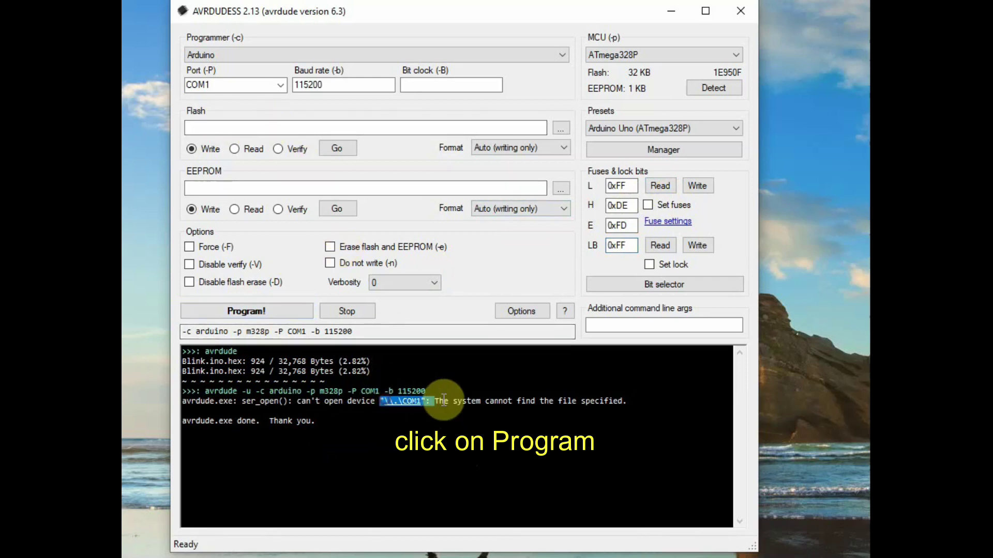
{"action": "left_click", "coordinate": [278, 87]}
{"action": "left_click", "coordinate": [239, 100]}
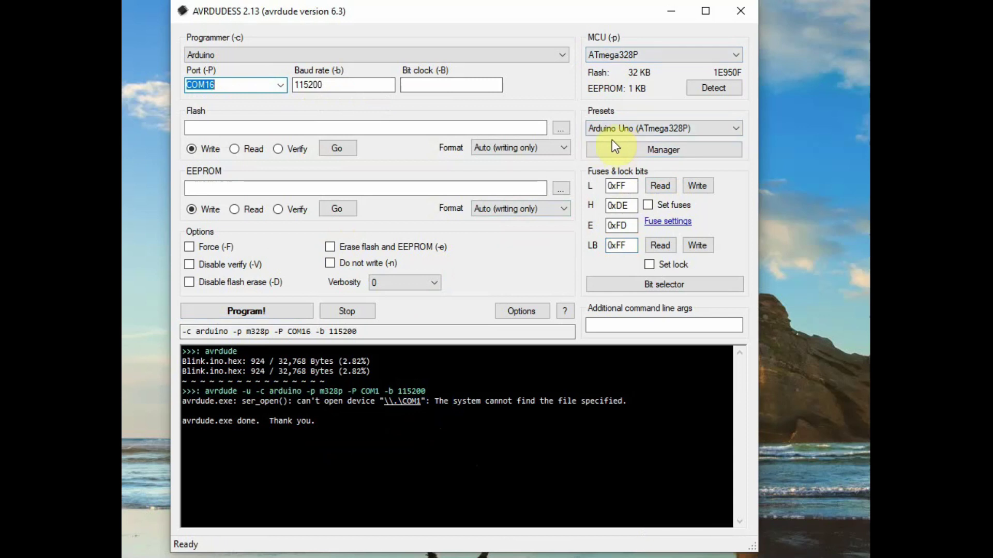
Step: Run Program! over COM16 and highlight the 0x1e950f signature and 'avrdude.exe done' log lines
{"action": "left_click", "coordinate": [256, 315]}
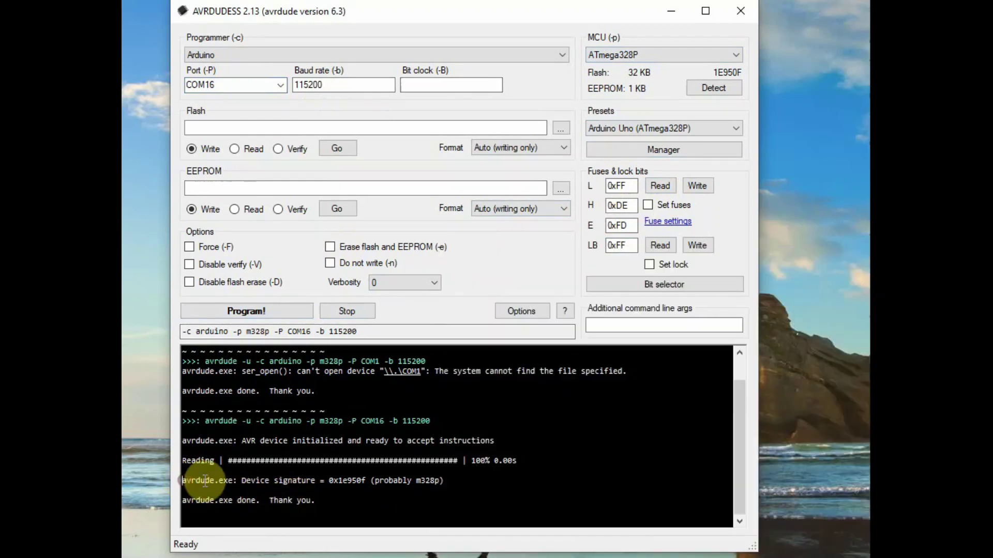
{"action": "left_click_drag", "start_coordinate": [184, 481], "coordinate": [439, 482]}
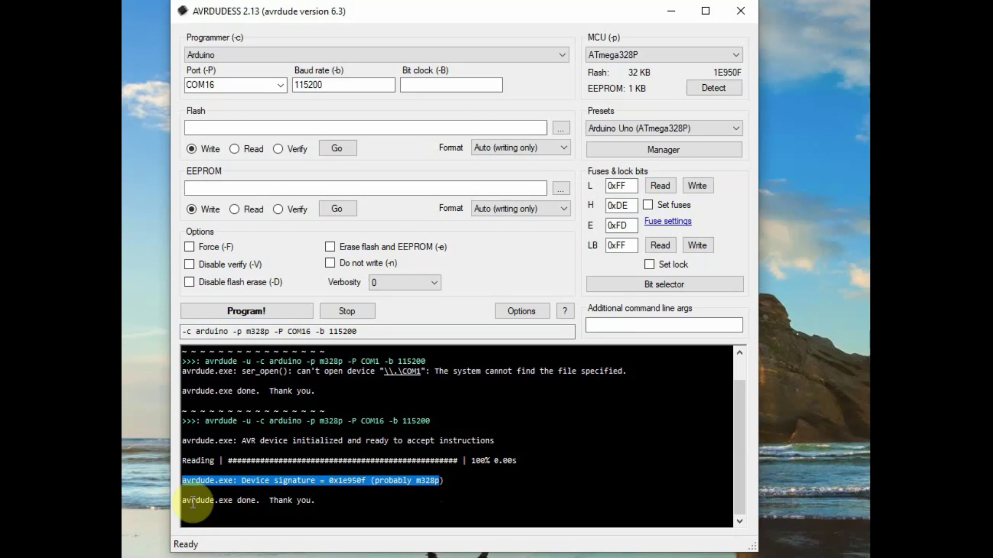
{"action": "left_click_drag", "start_coordinate": [255, 501], "coordinate": [183, 500]}
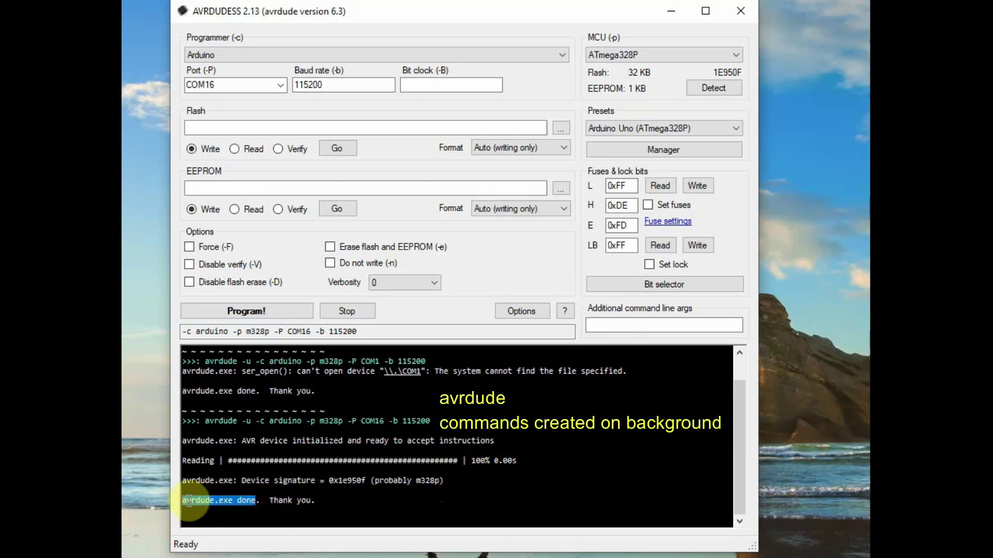
Step: Highlight avrdude, -c arduino, -p, COM16 and 115200 in the logged command to explain them
{"action": "left_click_drag", "start_coordinate": [204, 421], "coordinate": [261, 425]}
{"action": "double_click", "coordinate": [261, 424]}
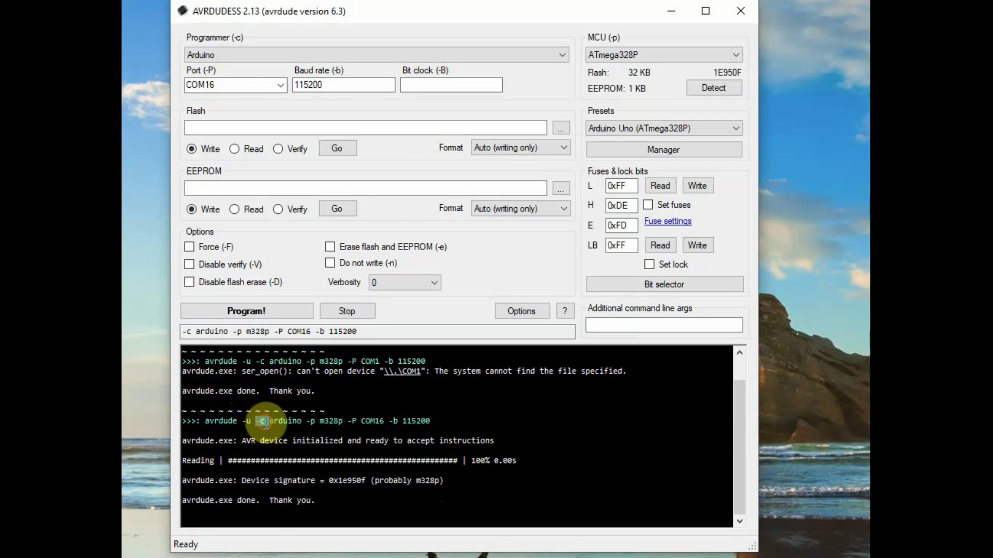
{"action": "double_click", "coordinate": [270, 423]}
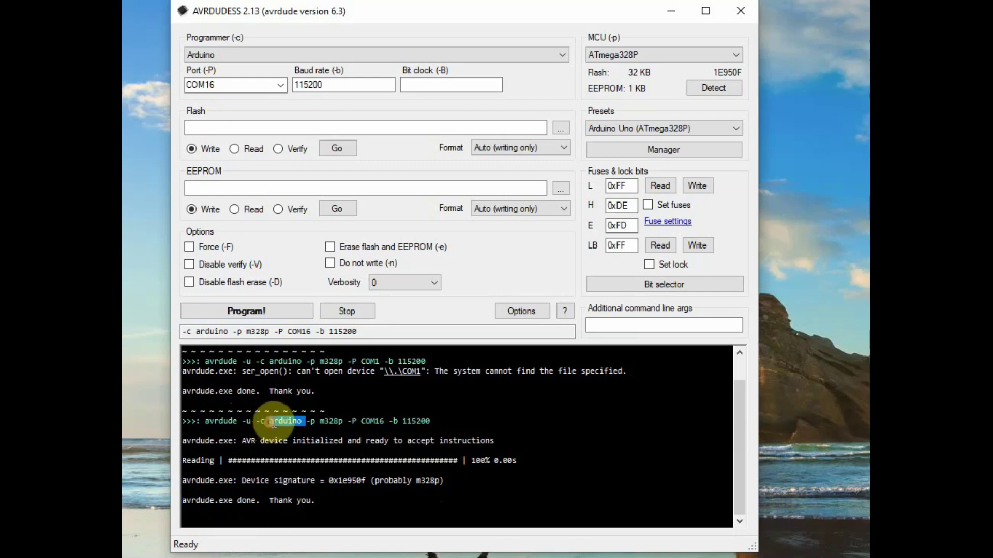
{"action": "double_click", "coordinate": [310, 422]}
{"action": "left_click", "coordinate": [318, 424]}
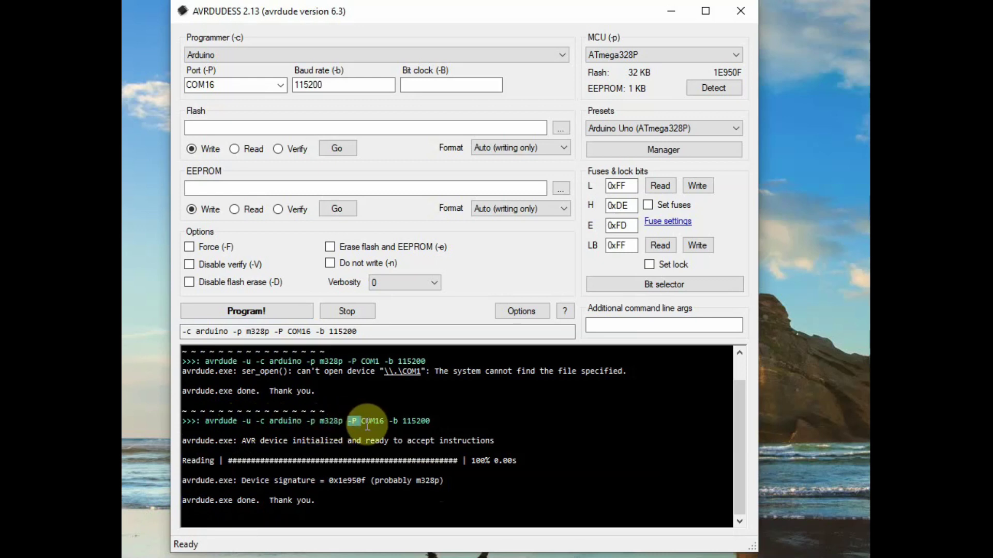
{"action": "double_click", "coordinate": [368, 421]}
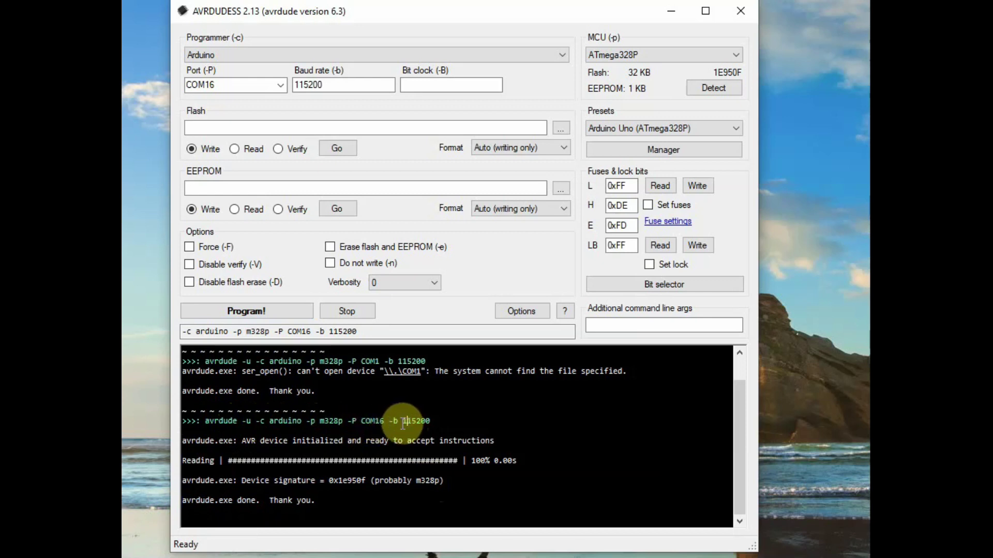
{"action": "double_click", "coordinate": [421, 422]}
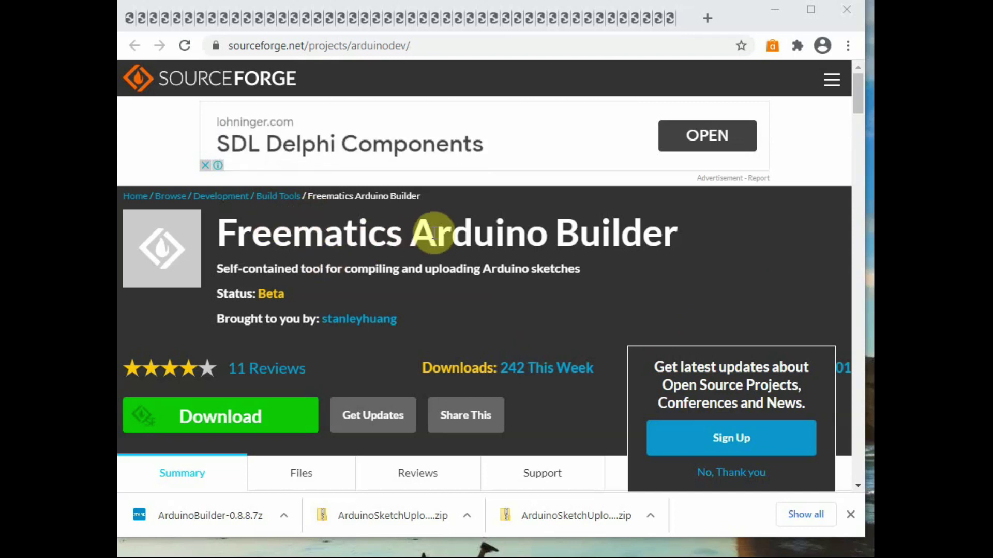
Step: Highlight Arduino Builder in the page title and bring up the ArduinoBuilder-0.8.8.7z download options
{"action": "left_click_drag", "start_coordinate": [413, 236], "coordinate": [696, 236]}
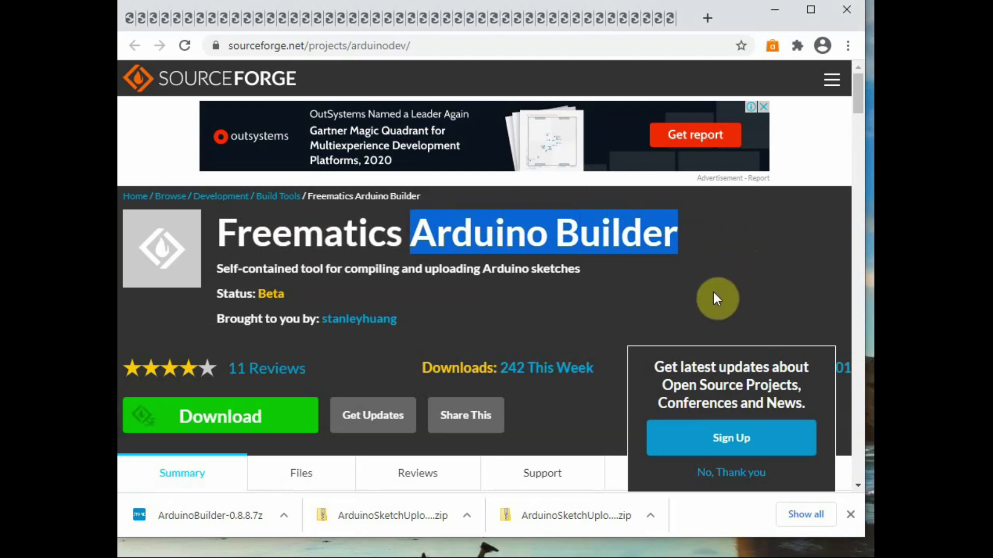
{"action": "left_click", "coordinate": [283, 515]}
Step: Show the download in its folder and open the extracted ArduinoBuilder-0.8.8 folder
{"action": "left_click", "coordinate": [288, 540]}
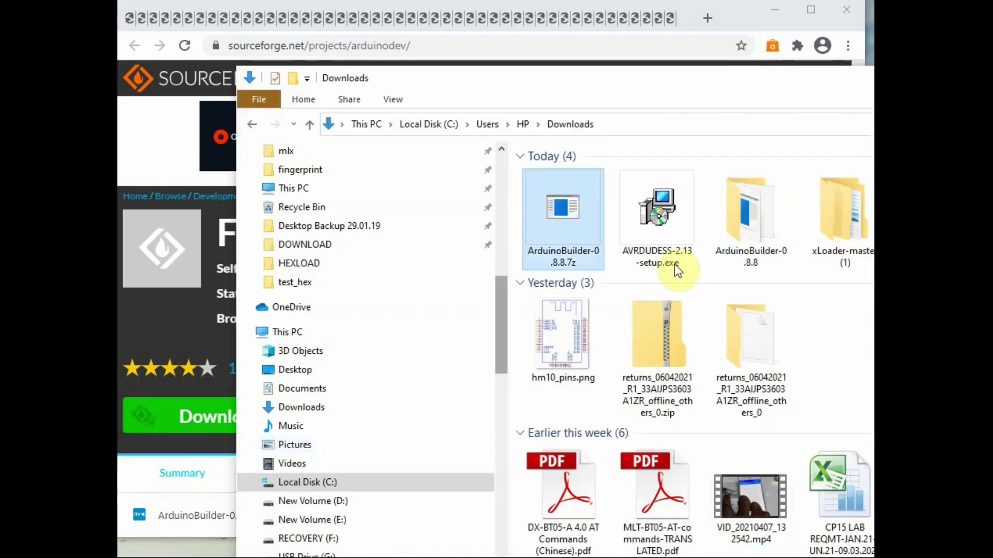
{"action": "double_click", "coordinate": [765, 227]}
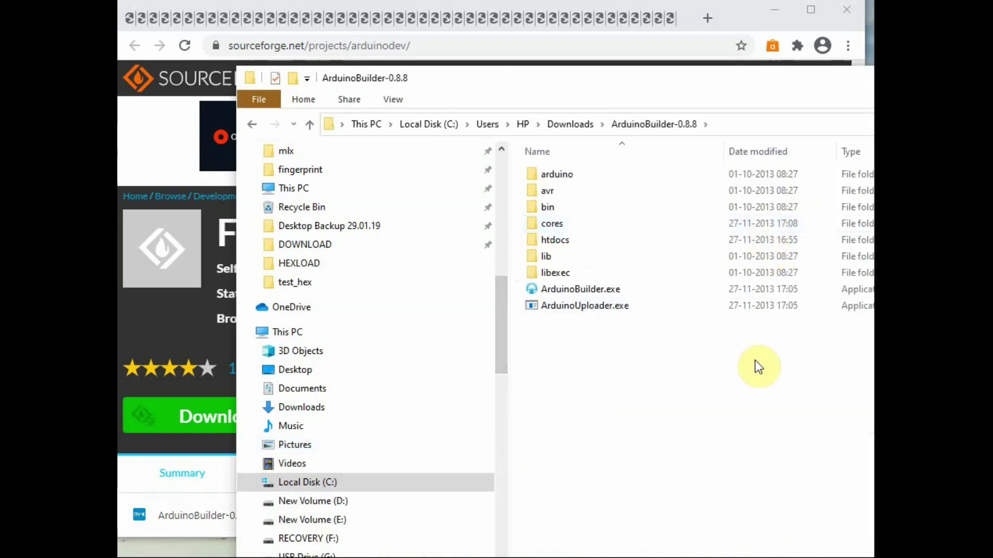
{"action": "left_click_drag", "start_coordinate": [655, 77], "coordinate": [574, 41]}
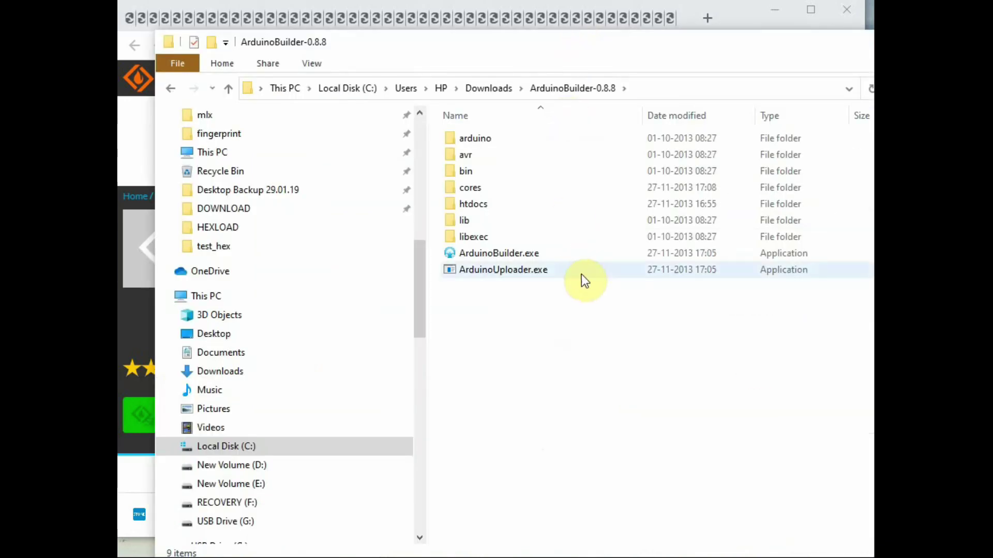
Step: Launch ArduinoBuilder.exe, minimize Explorer and nudge the Arduino Builder window left
{"action": "left_click", "coordinate": [514, 255]}
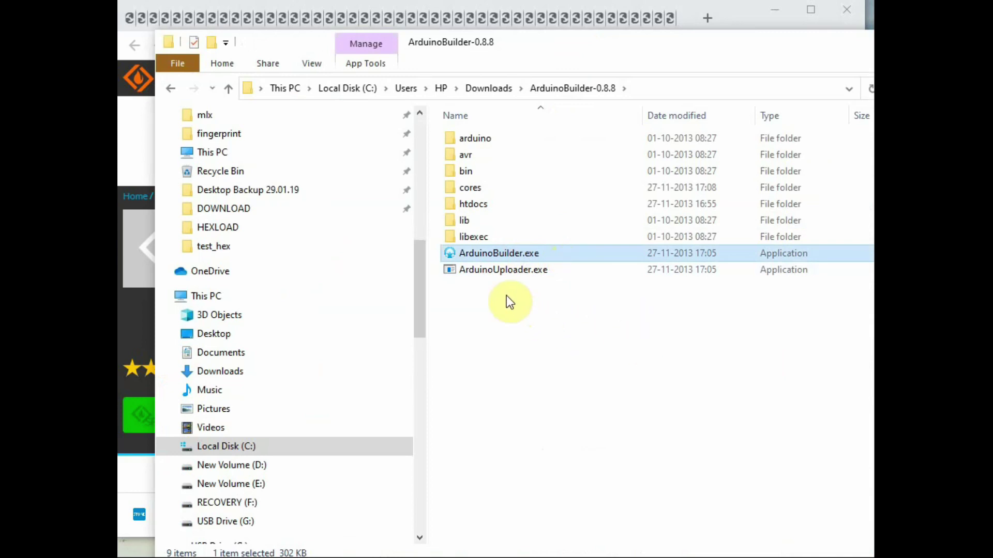
{"action": "double_click", "coordinate": [485, 251]}
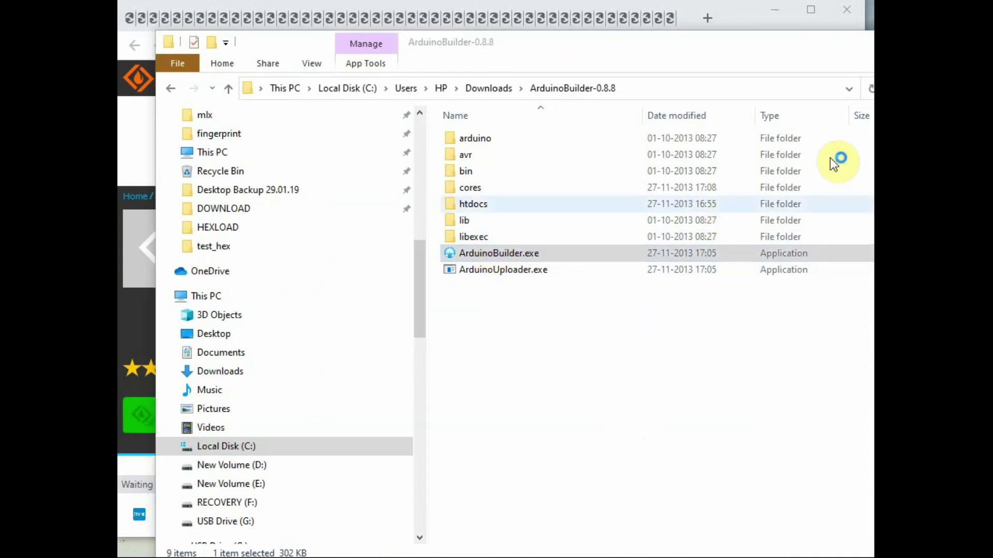
{"action": "left_click", "coordinate": [775, 16]}
{"action": "left_click_drag", "start_coordinate": [490, 51], "coordinate": [469, 49]}
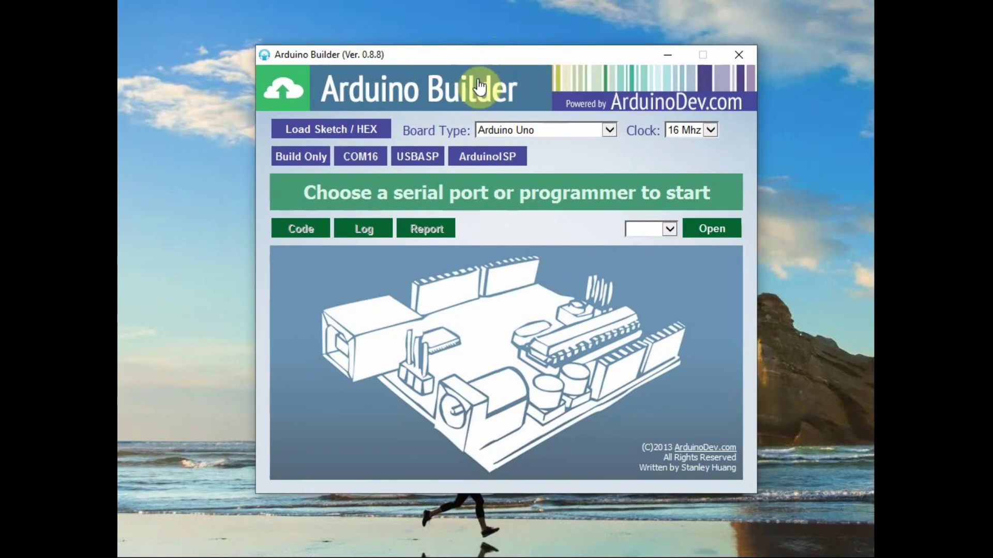
Step: Set the Board Type to Arduino Uno and bring up the Load Sketch / HEX file chooser
{"action": "left_click", "coordinate": [610, 130]}
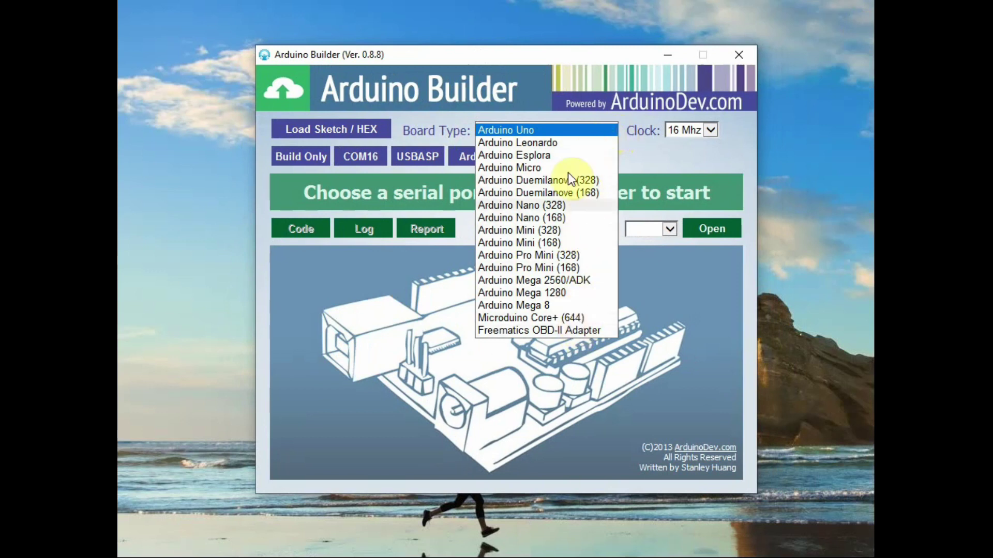
{"action": "left_click", "coordinate": [585, 131]}
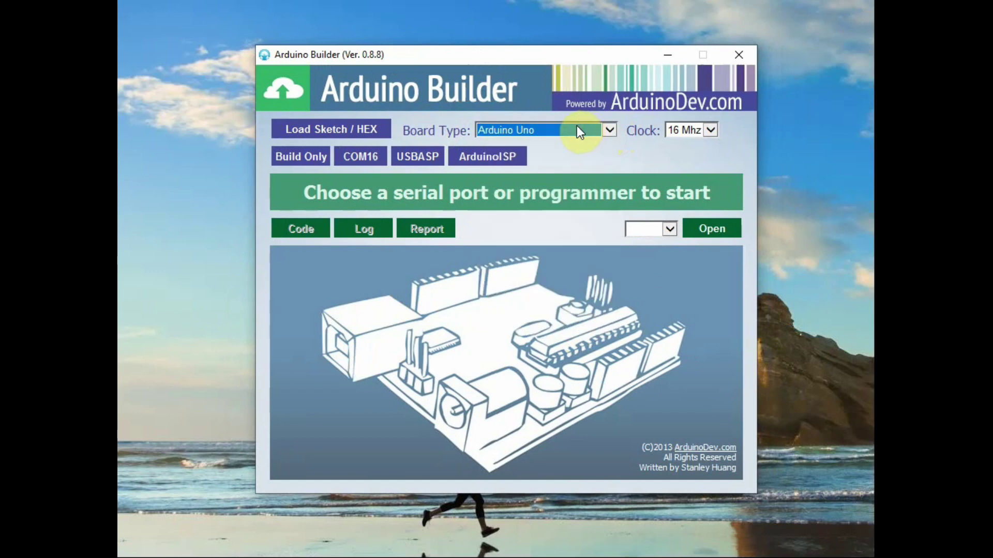
{"action": "key", "text": "Tab"}
{"action": "left_click", "coordinate": [330, 126]}
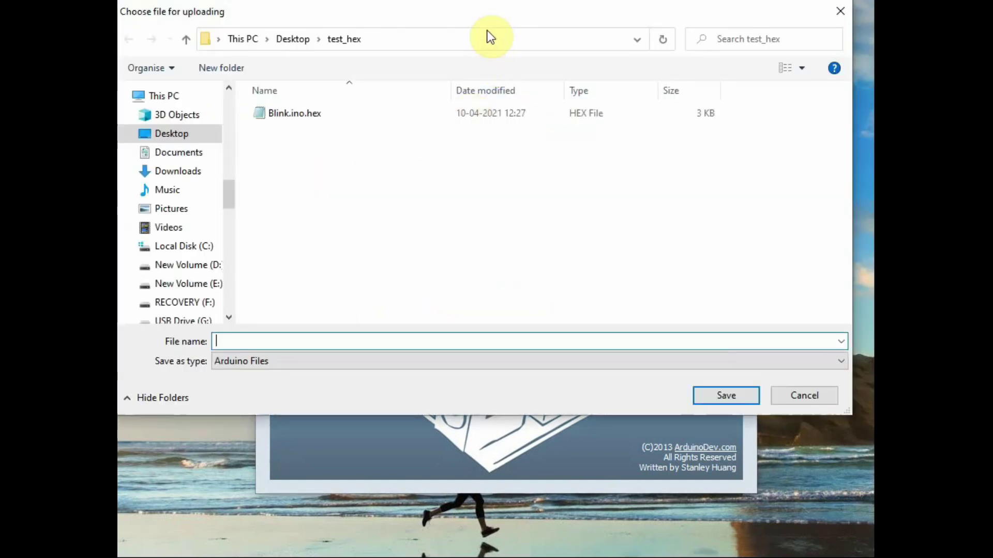
Step: Load Blink.ino.hex from the test_hex folder and compile it with Build Only
{"action": "left_click_drag", "start_coordinate": [485, 16], "coordinate": [540, 104]}
{"action": "left_click", "coordinate": [352, 202]}
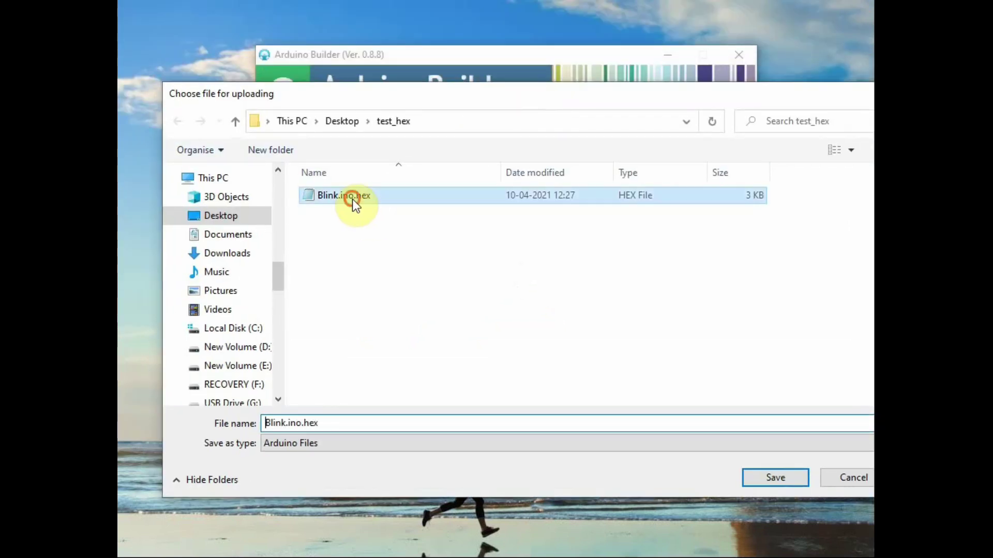
{"action": "left_click", "coordinate": [765, 478]}
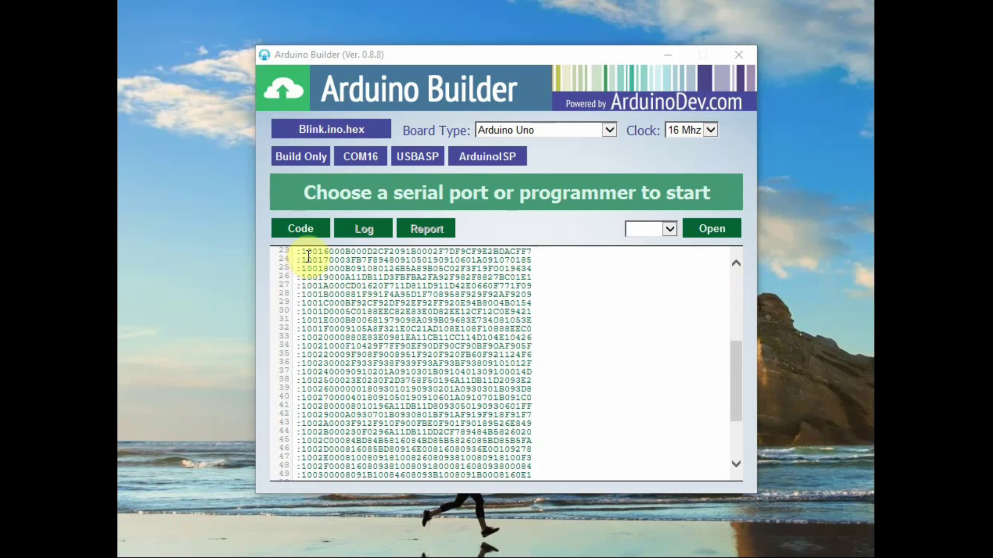
{"action": "left_click", "coordinate": [308, 256]}
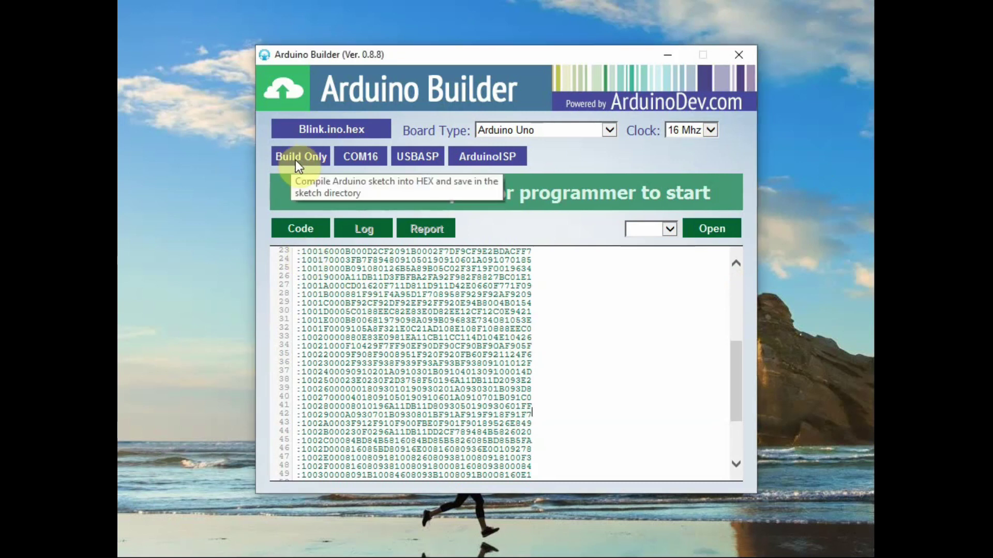
{"action": "left_click", "coordinate": [296, 161]}
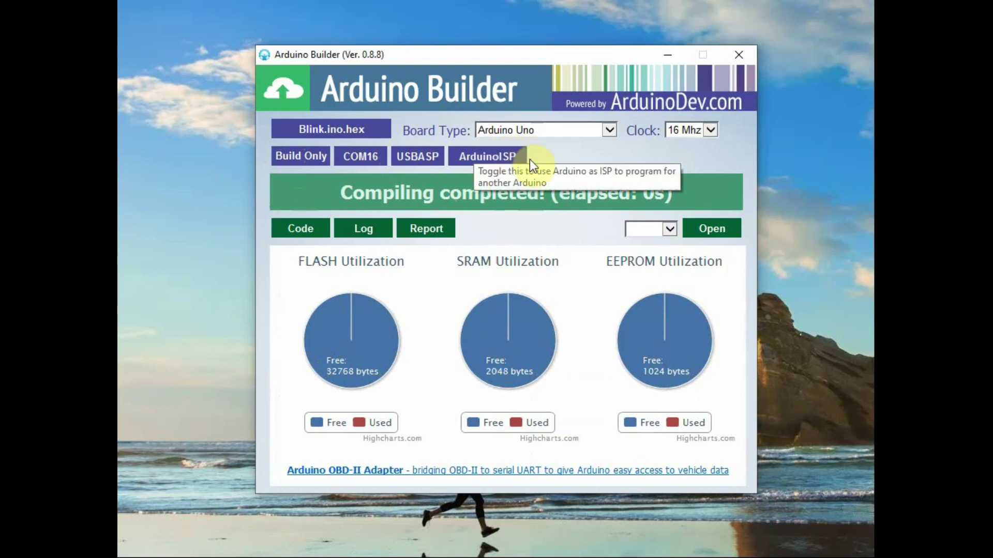
Step: Upload Blink.ino.hex over COM16 in ArduinoISP mode, then review the Code, Log and Report views
{"action": "left_click", "coordinate": [485, 156]}
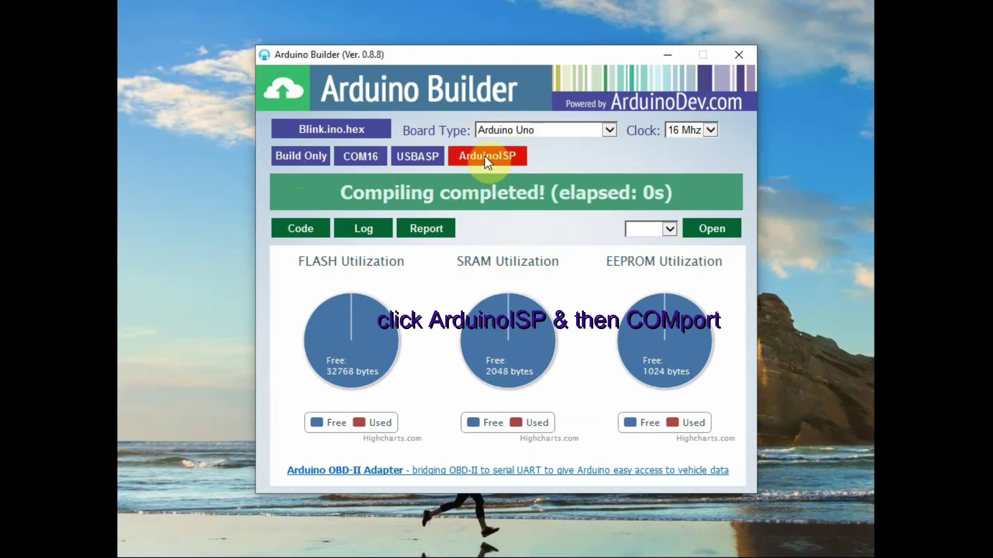
{"action": "left_click", "coordinate": [370, 155]}
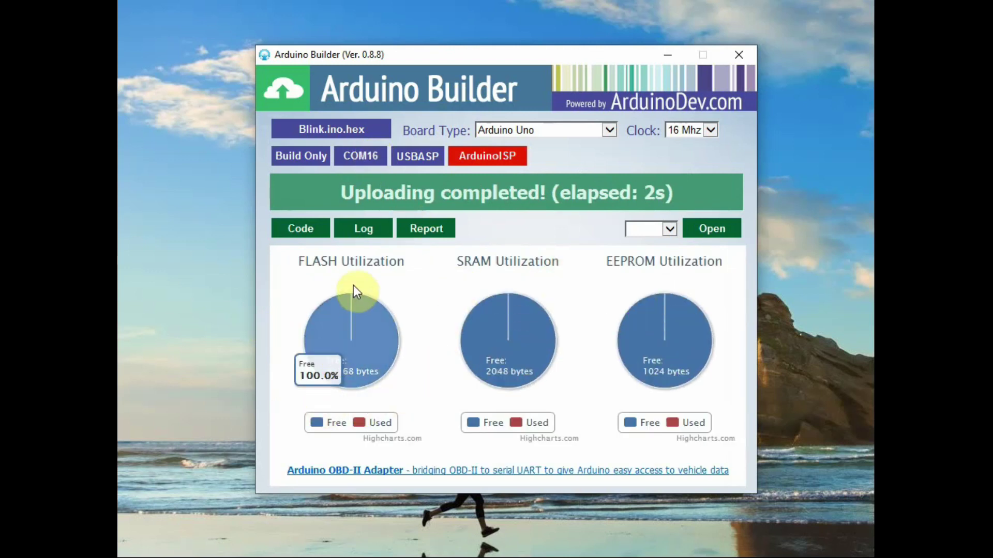
{"action": "left_click", "coordinate": [309, 227]}
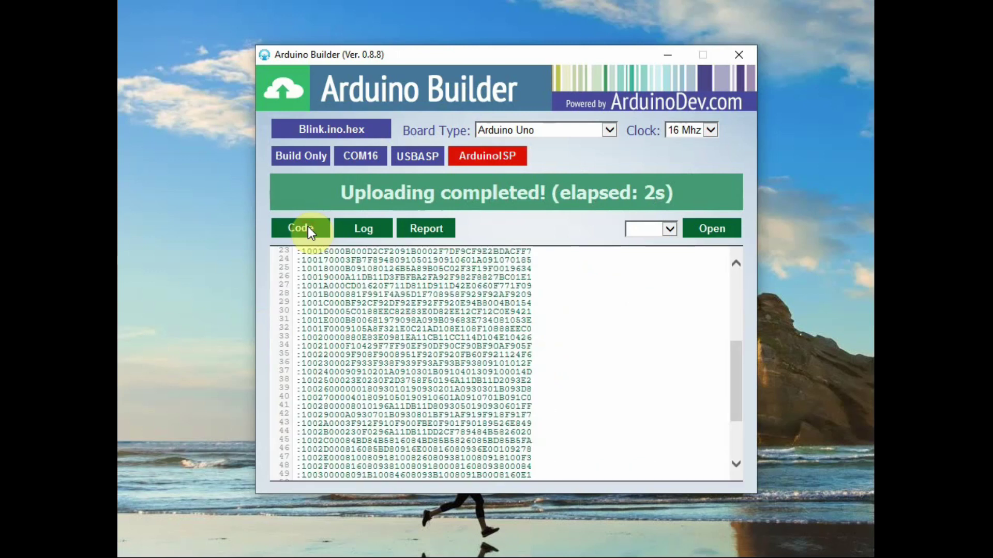
{"action": "left_click", "coordinate": [356, 228]}
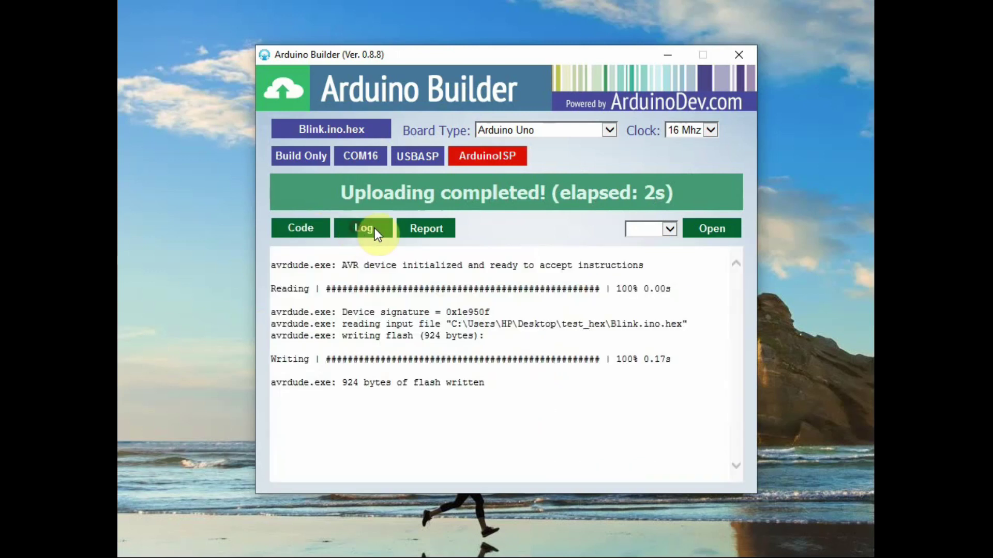
{"action": "left_click", "coordinate": [415, 226]}
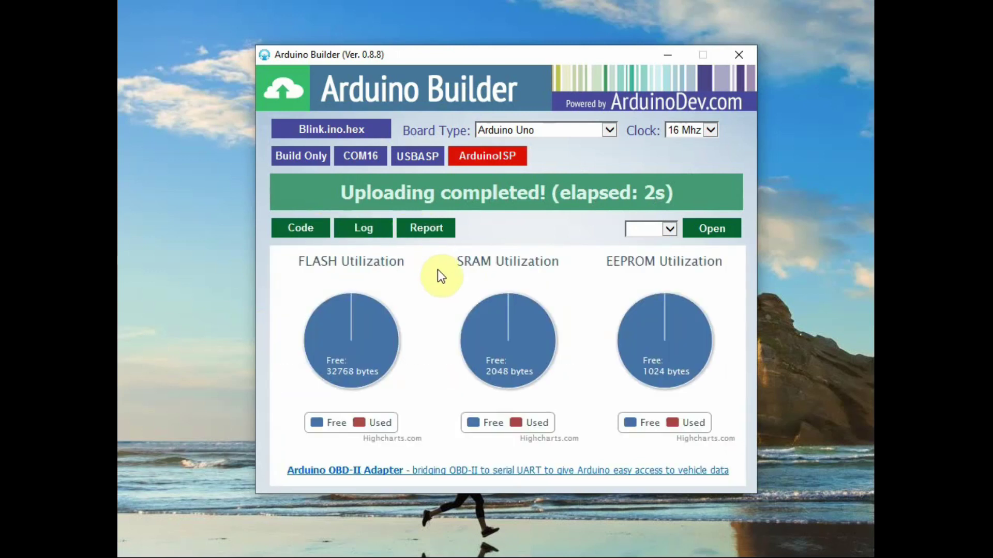